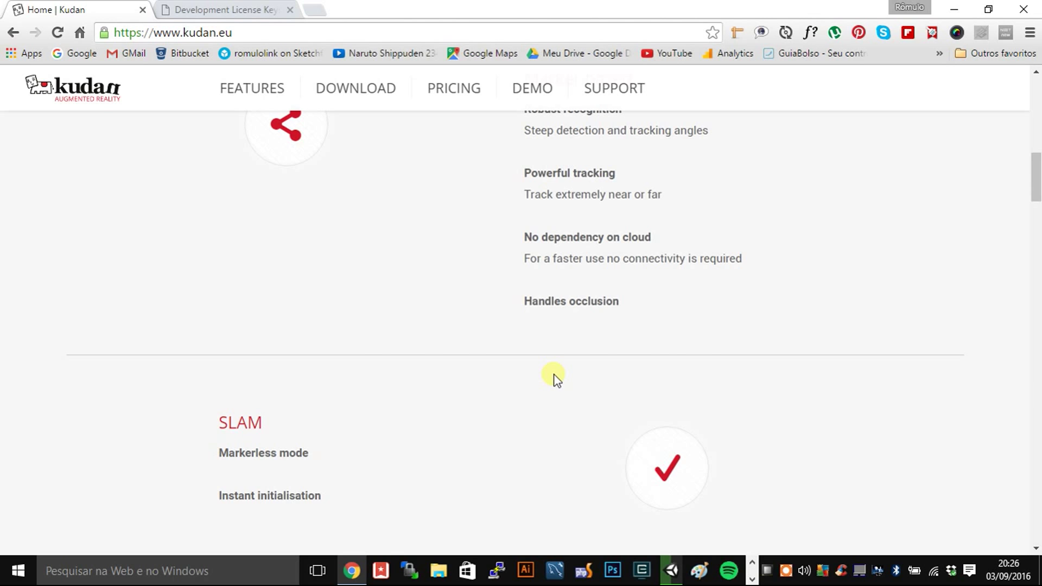
- Review the kudan.eu home page features, briefly highlighting the Markerless mode text
{"action": "scroll", "coordinate": [554, 375], "scroll_direction": "up", "scroll_amount": 15}
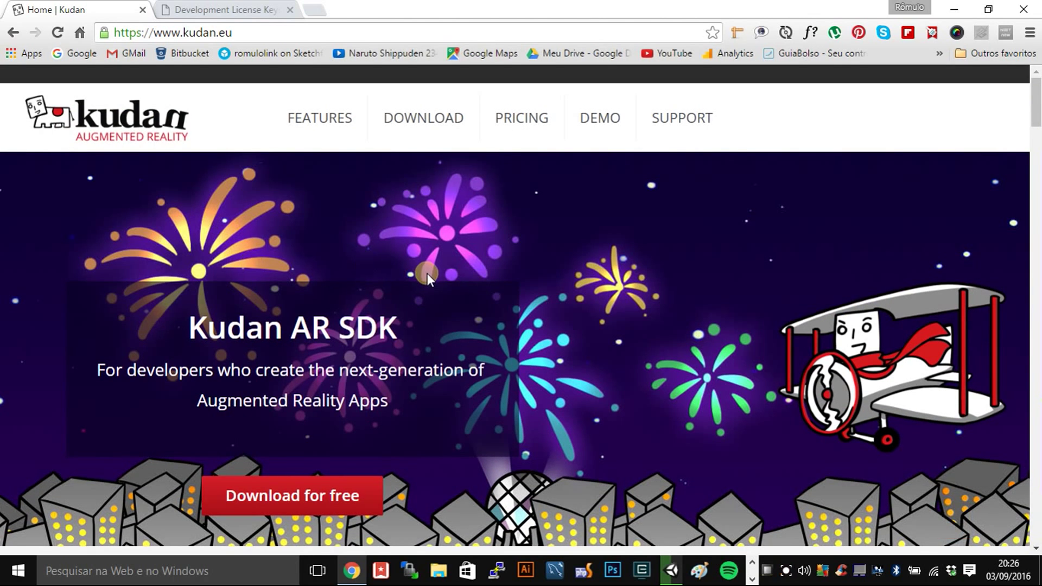
{"action": "scroll", "coordinate": [427, 274], "scroll_direction": "down", "scroll_amount": 3}
{"action": "scroll", "coordinate": [479, 359], "scroll_direction": "down", "scroll_amount": 6}
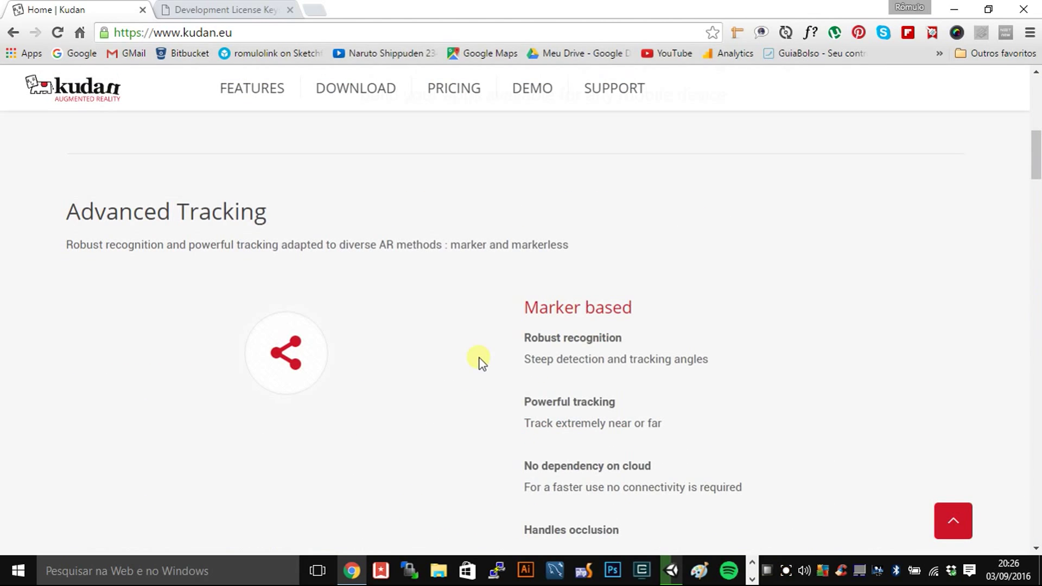
{"action": "scroll", "coordinate": [480, 358], "scroll_direction": "down", "scroll_amount": 6}
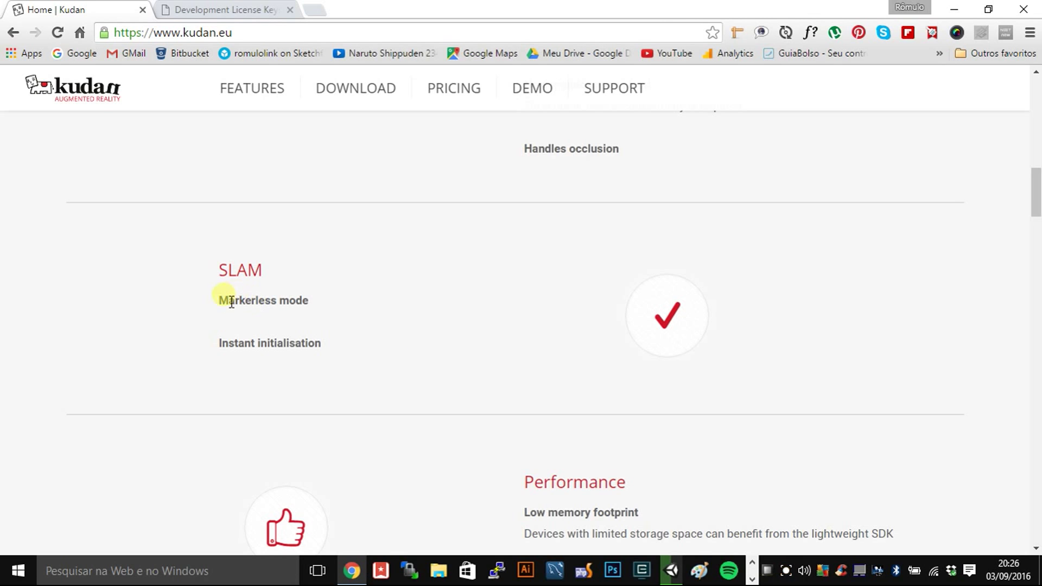
{"action": "left_click_drag", "start_coordinate": [229, 307], "coordinate": [384, 307]}
{"action": "left_click", "coordinate": [475, 306]}
- Open the Kudan download page from the 'Download for free' button
{"action": "scroll", "coordinate": [474, 306], "scroll_direction": "up", "scroll_amount": 15}
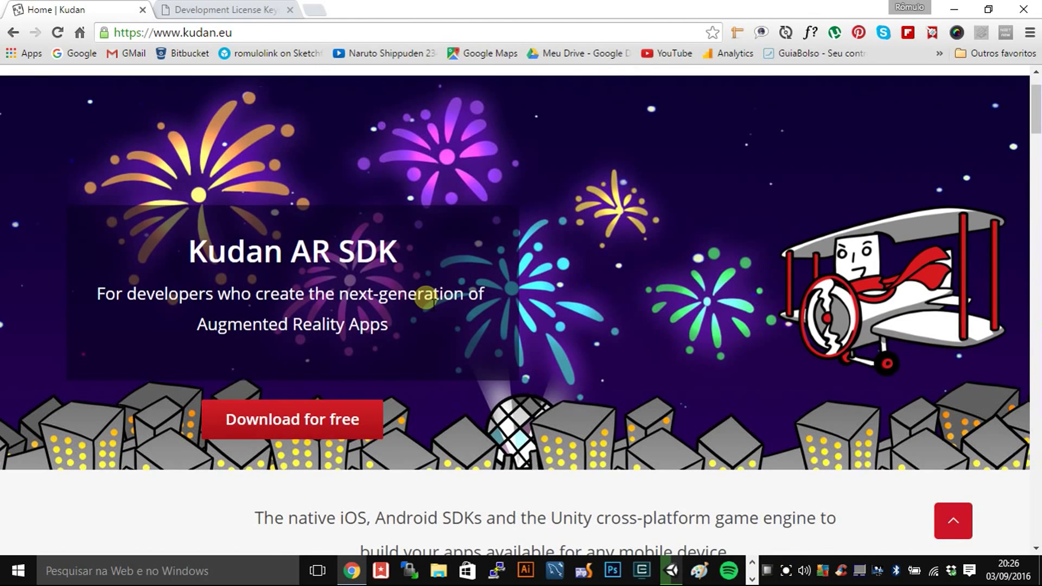
{"action": "scroll", "coordinate": [423, 304], "scroll_direction": "down", "scroll_amount": 5}
{"action": "scroll", "coordinate": [422, 303], "scroll_direction": "up", "scroll_amount": 7}
{"action": "scroll", "coordinate": [384, 288], "scroll_direction": "down", "scroll_amount": 3}
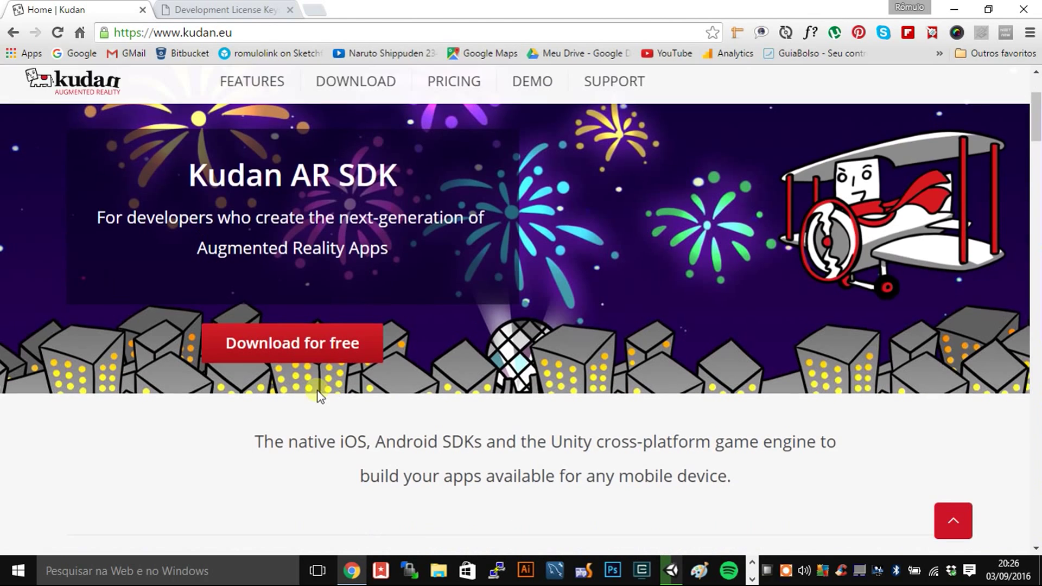
{"action": "left_click", "coordinate": [328, 344]}
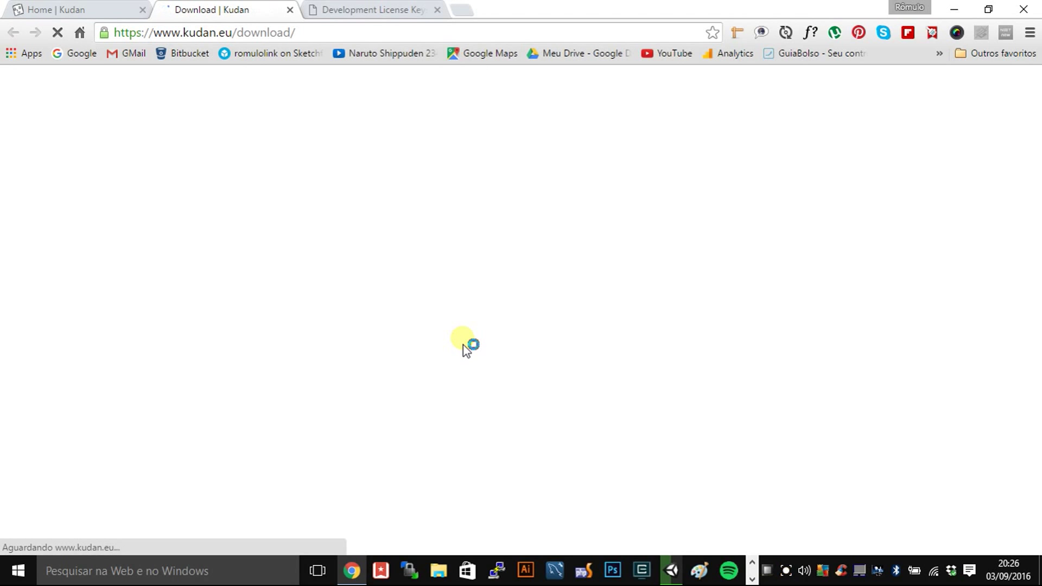
- Add the free Kudan AR Unity Package to the checkout
{"action": "scroll", "coordinate": [461, 345], "scroll_direction": "down", "scroll_amount": 8}
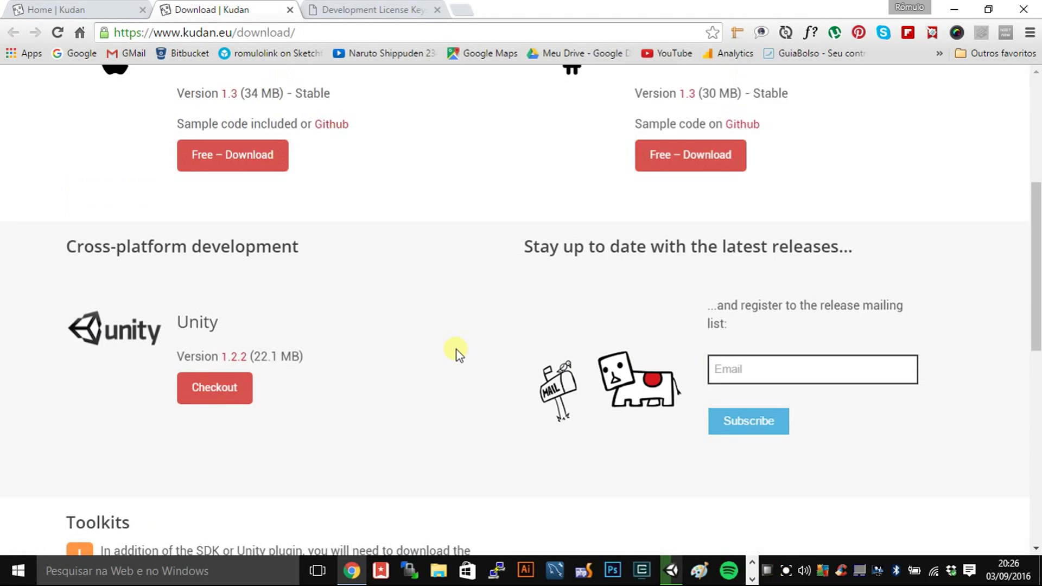
{"action": "scroll", "coordinate": [456, 350], "scroll_direction": "up", "scroll_amount": 1}
{"action": "scroll", "coordinate": [457, 349], "scroll_direction": "up", "scroll_amount": 4}
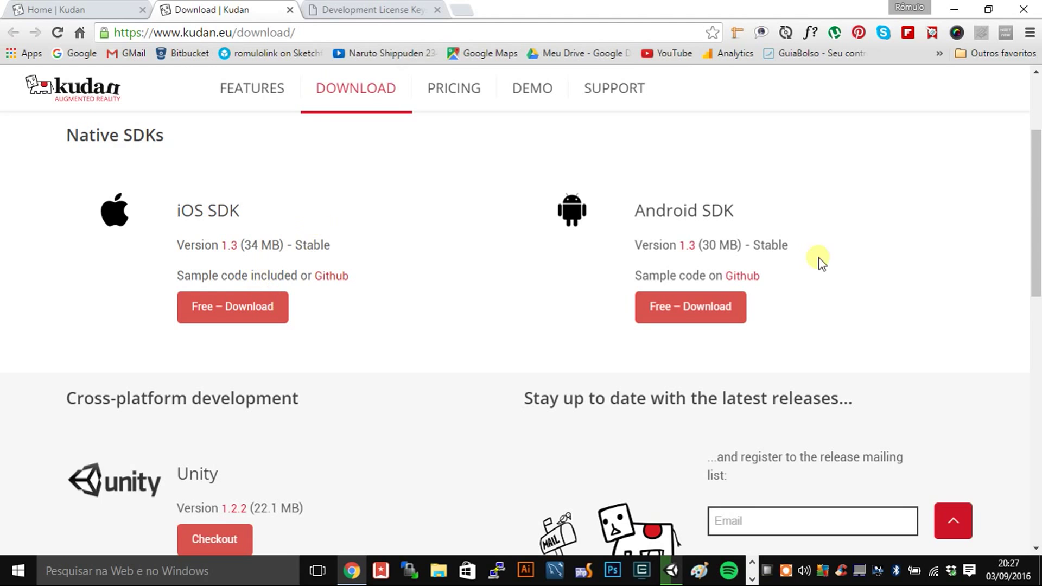
{"action": "scroll", "coordinate": [461, 365], "scroll_direction": "down", "scroll_amount": 3}
{"action": "scroll", "coordinate": [436, 406], "scroll_direction": "down", "scroll_amount": 1}
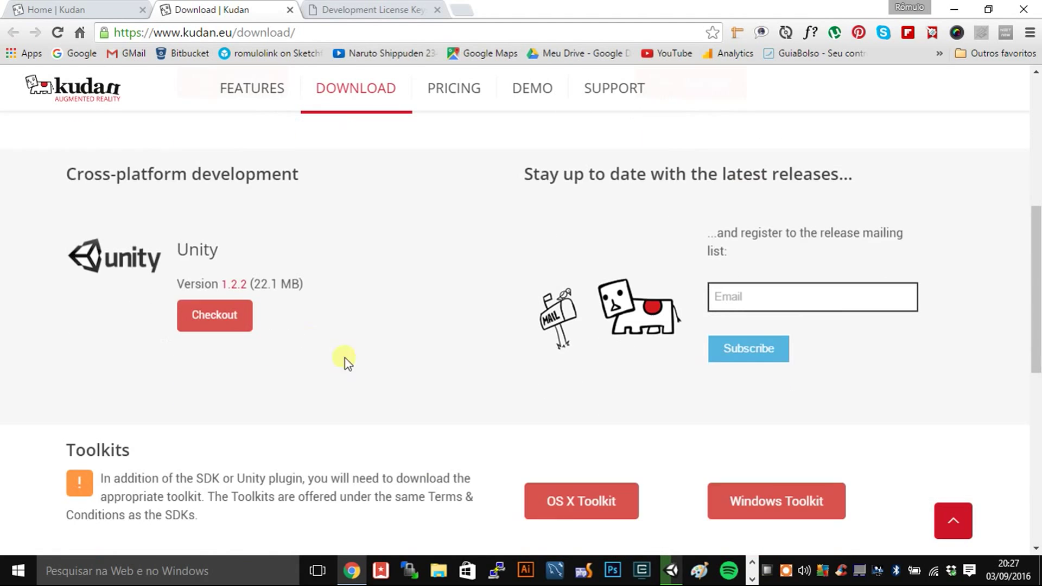
{"action": "left_click", "coordinate": [225, 318]}
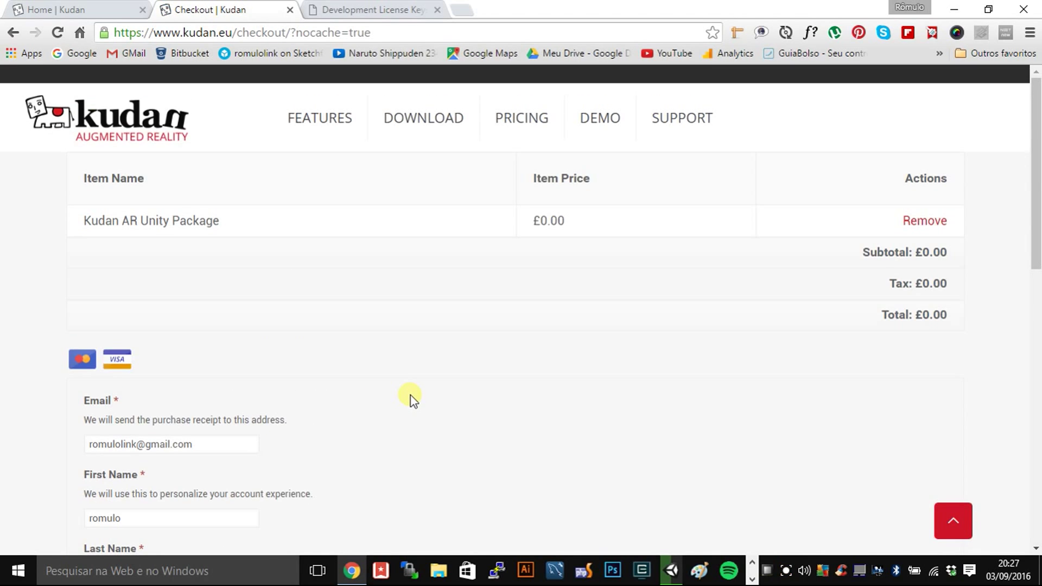
- Review the £0.00 checkout form, then go to the Pricing page
{"action": "scroll", "coordinate": [409, 400], "scroll_direction": "down", "scroll_amount": 10}
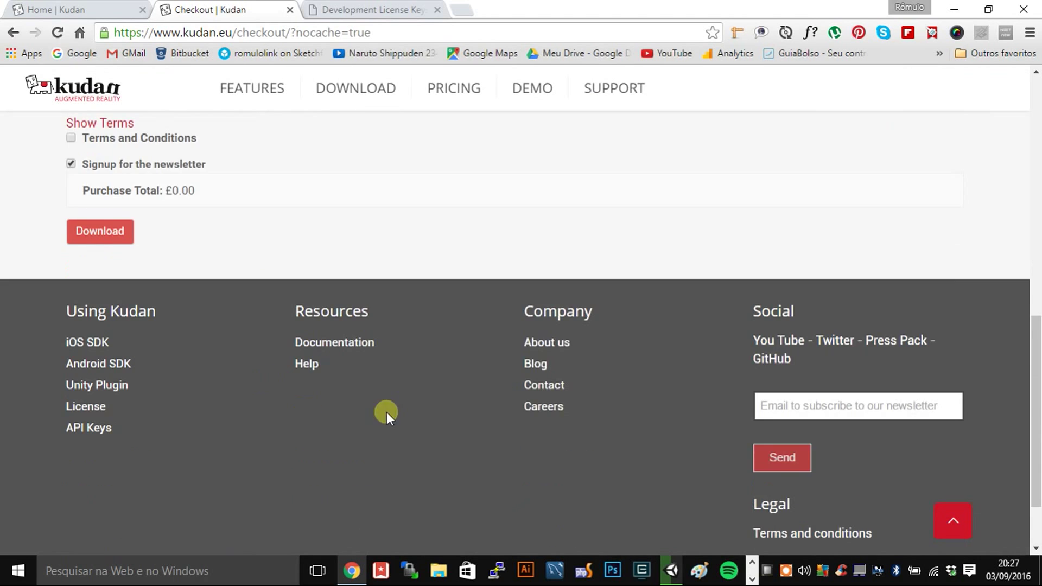
{"action": "scroll", "coordinate": [385, 412], "scroll_direction": "up", "scroll_amount": 4}
{"action": "scroll", "coordinate": [304, 312], "scroll_direction": "up", "scroll_amount": 3}
{"action": "scroll", "coordinate": [334, 388], "scroll_direction": "down", "scroll_amount": 4}
{"action": "scroll", "coordinate": [152, 236], "scroll_direction": "up", "scroll_amount": 2}
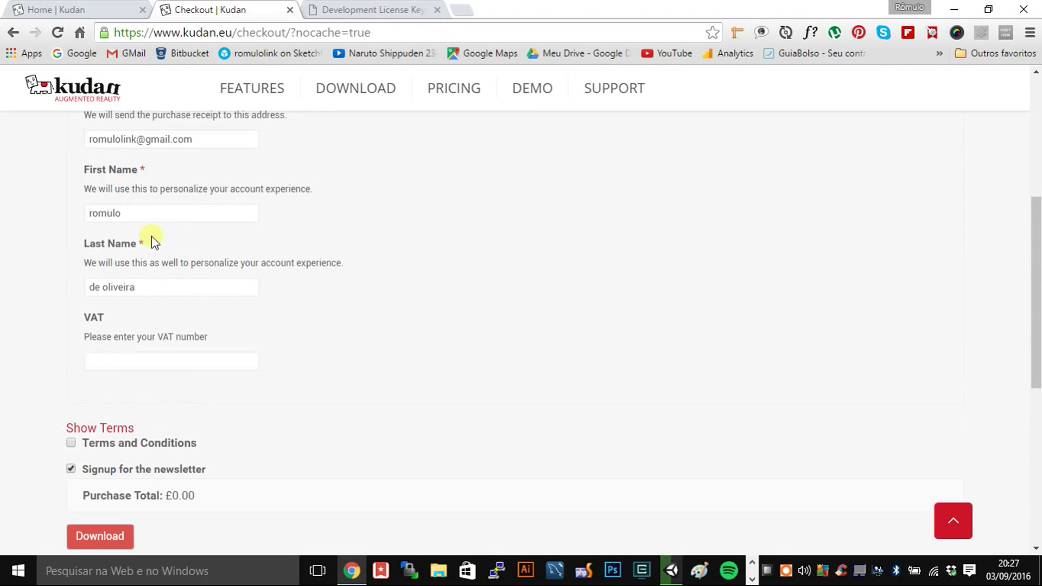
{"action": "scroll", "coordinate": [238, 365], "scroll_direction": "up", "scroll_amount": 3}
{"action": "scroll", "coordinate": [526, 410], "scroll_direction": "down", "scroll_amount": 3}
{"action": "scroll", "coordinate": [555, 428], "scroll_direction": "down", "scroll_amount": 3}
{"action": "scroll", "coordinate": [444, 433], "scroll_direction": "up", "scroll_amount": 5}
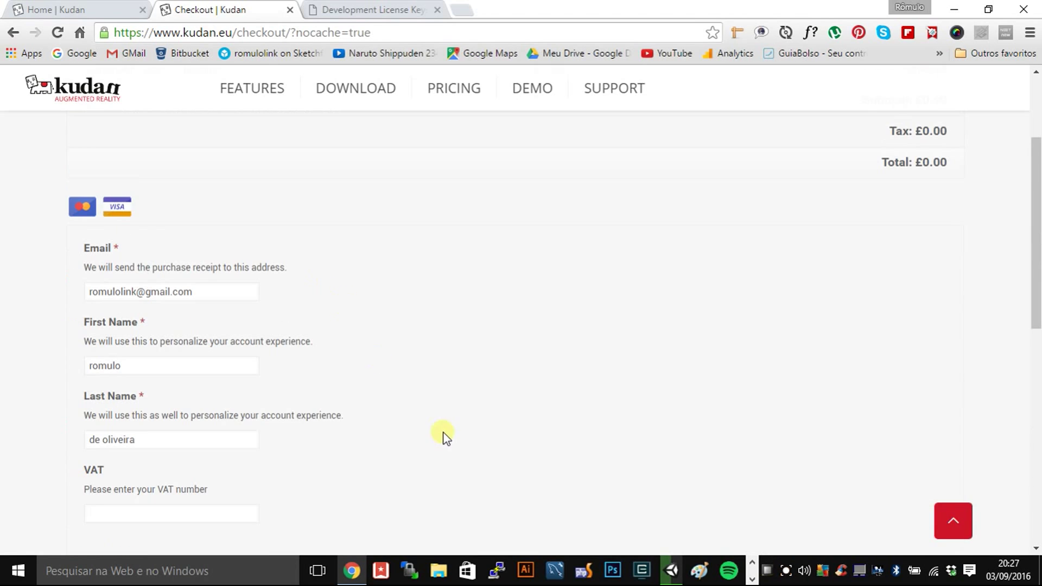
{"action": "scroll", "coordinate": [455, 422], "scroll_direction": "up", "scroll_amount": 3}
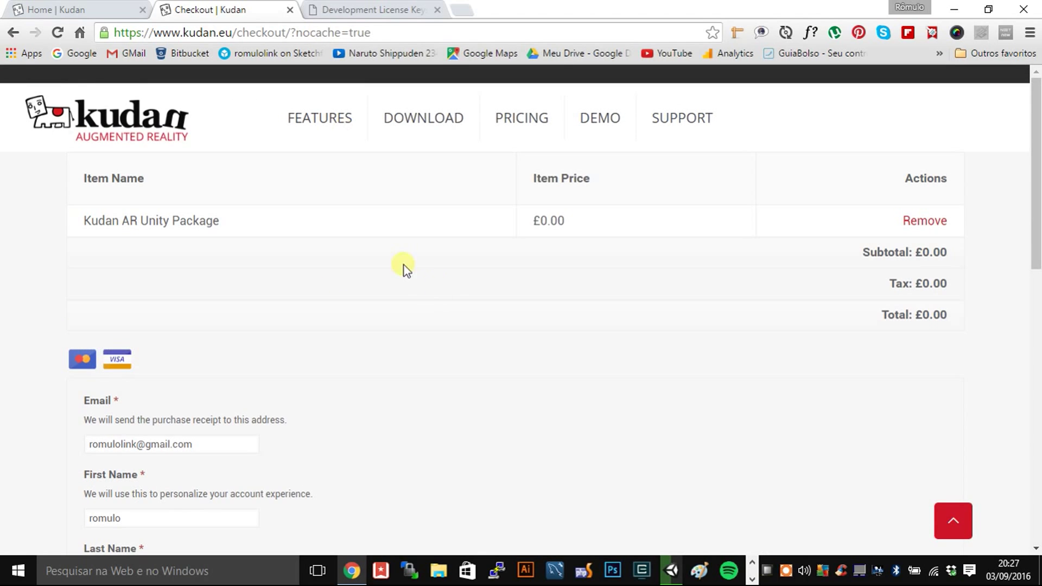
{"action": "left_click", "coordinate": [524, 121]}
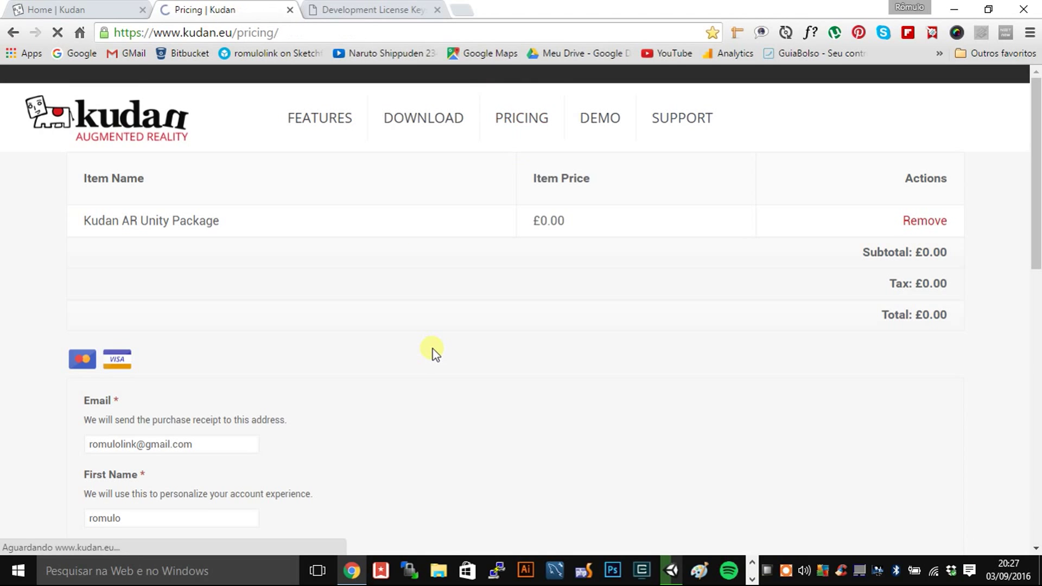
- Review the pricing cards, highlighting the £1,000 Production License price
{"action": "scroll", "coordinate": [439, 350], "scroll_direction": "down", "scroll_amount": 3}
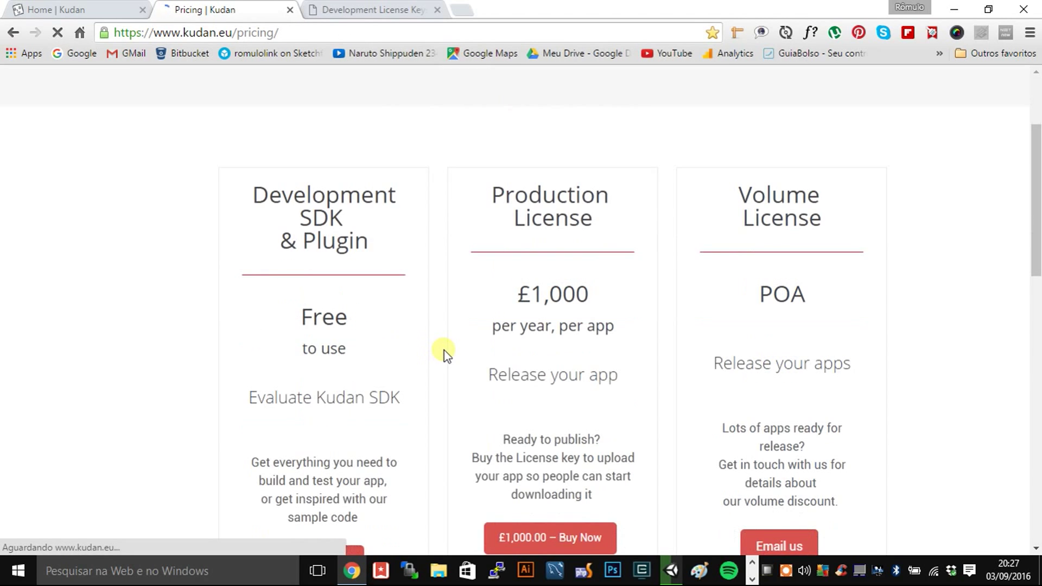
{"action": "scroll", "coordinate": [458, 186], "scroll_direction": "down", "scroll_amount": 2}
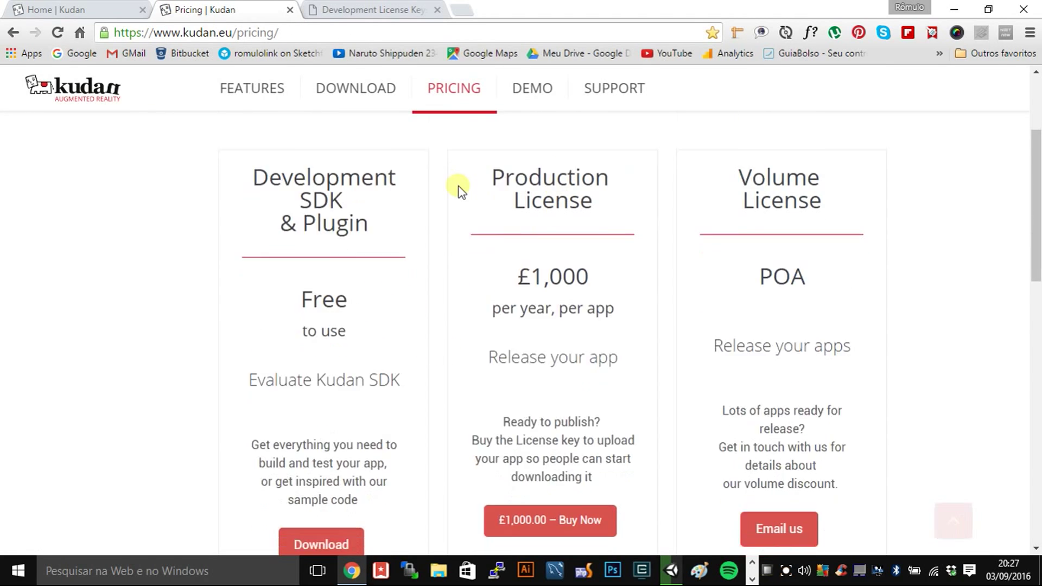
{"action": "left_click_drag", "start_coordinate": [515, 218], "coordinate": [606, 217]}
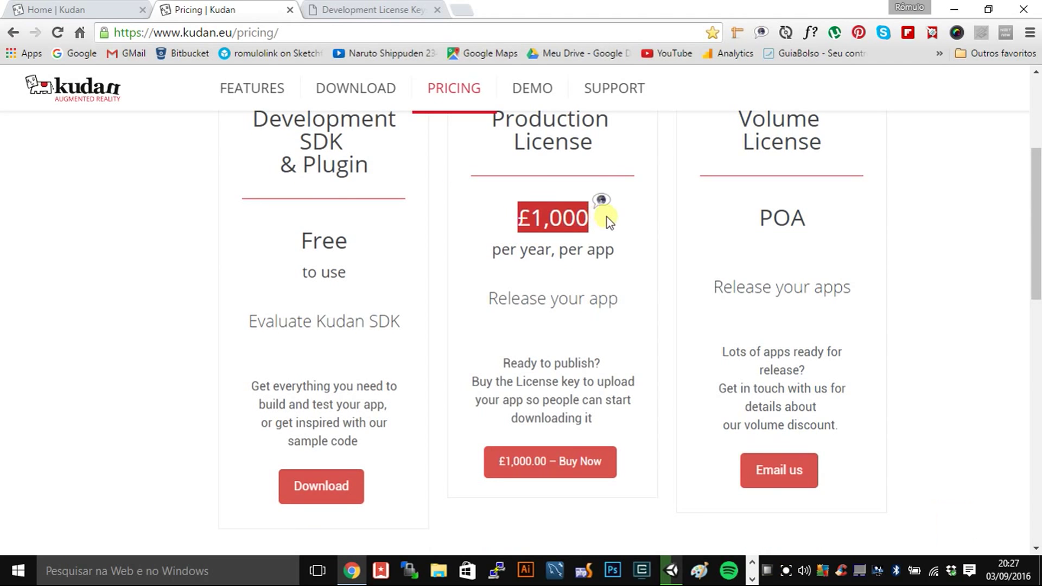
{"action": "left_click", "coordinate": [559, 264]}
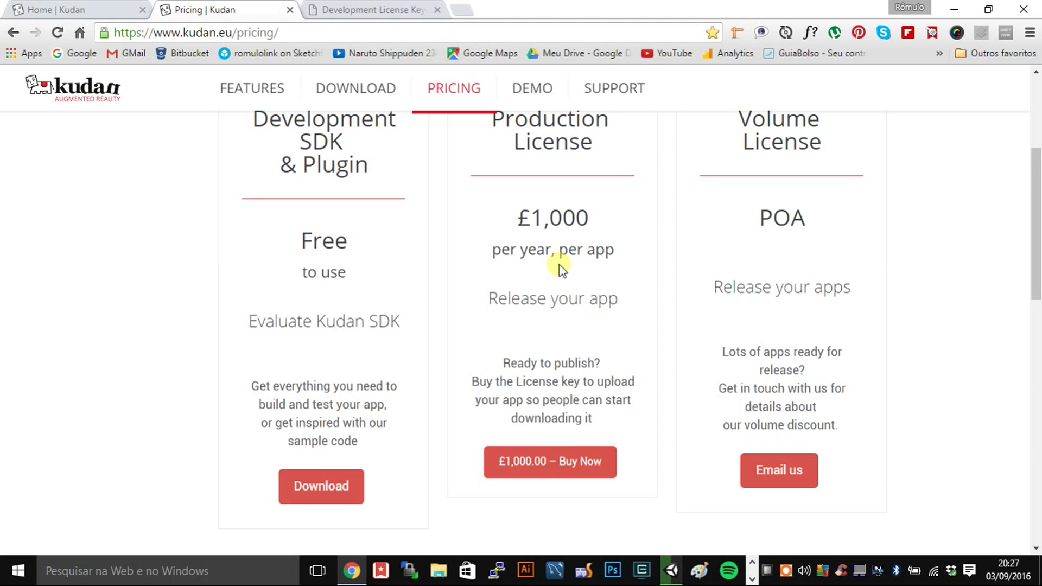
- Translate the Development SDK & Plugin heading, then minimize the browser
{"action": "scroll", "coordinate": [559, 265], "scroll_direction": "down", "scroll_amount": 3}
{"action": "scroll", "coordinate": [560, 256], "scroll_direction": "down", "scroll_amount": 5}
{"action": "scroll", "coordinate": [490, 289], "scroll_direction": "down", "scroll_amount": 3}
{"action": "scroll", "coordinate": [511, 296], "scroll_direction": "up", "scroll_amount": 15}
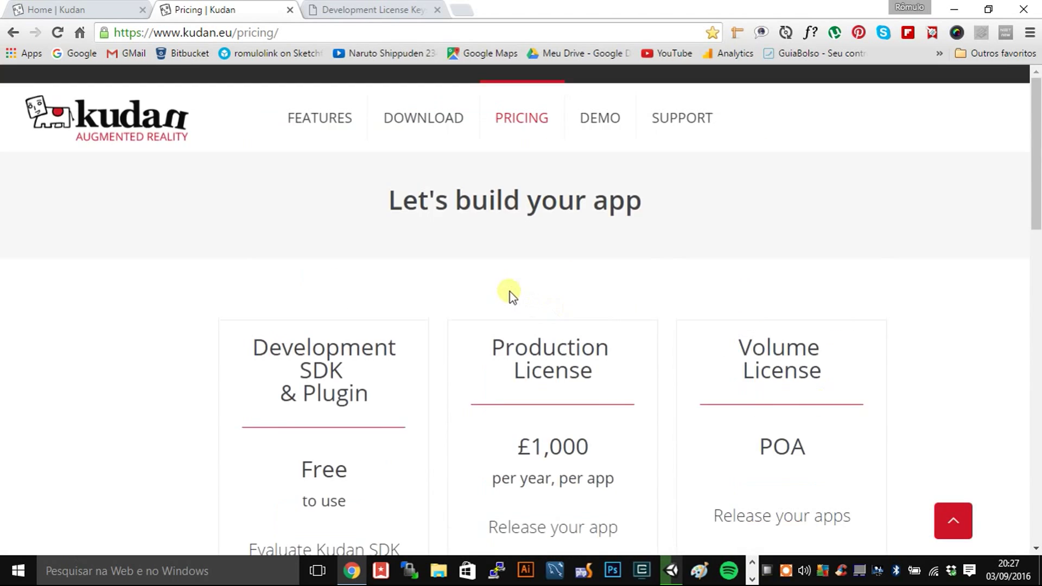
{"action": "scroll", "coordinate": [510, 293], "scroll_direction": "down", "scroll_amount": 7}
{"action": "scroll", "coordinate": [384, 255], "scroll_direction": "up", "scroll_amount": 2}
{"action": "scroll", "coordinate": [383, 259], "scroll_direction": "up", "scroll_amount": 3}
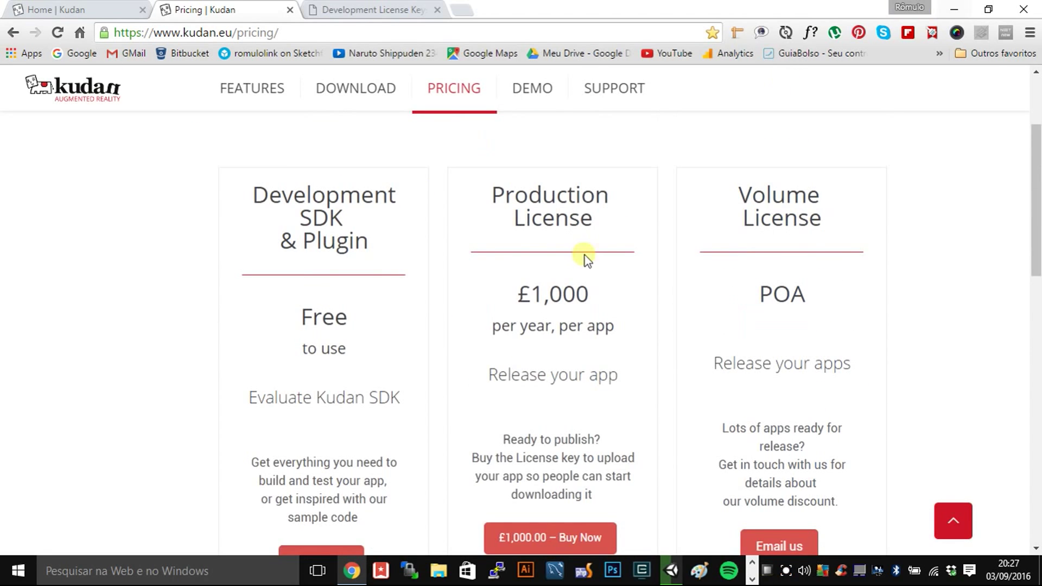
{"action": "left_click_drag", "start_coordinate": [251, 193], "coordinate": [307, 328]}
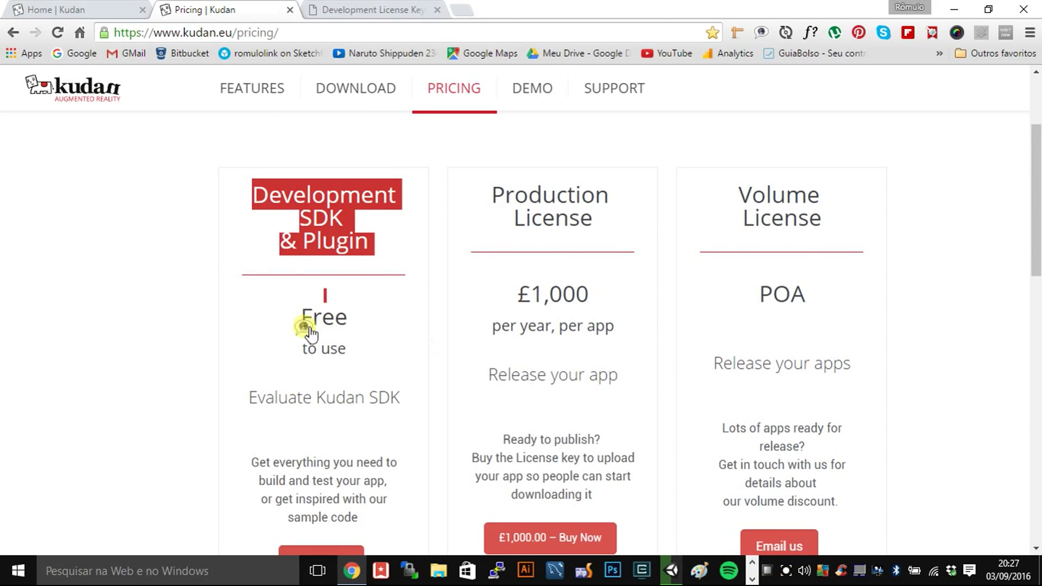
{"action": "left_click", "coordinate": [275, 291]}
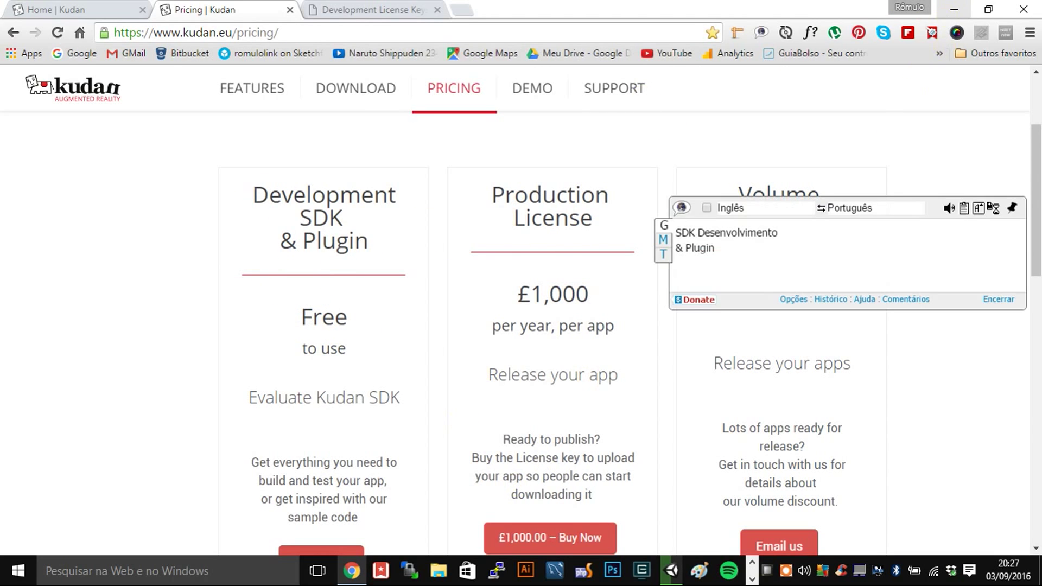
{"action": "left_click", "coordinate": [953, 9]}
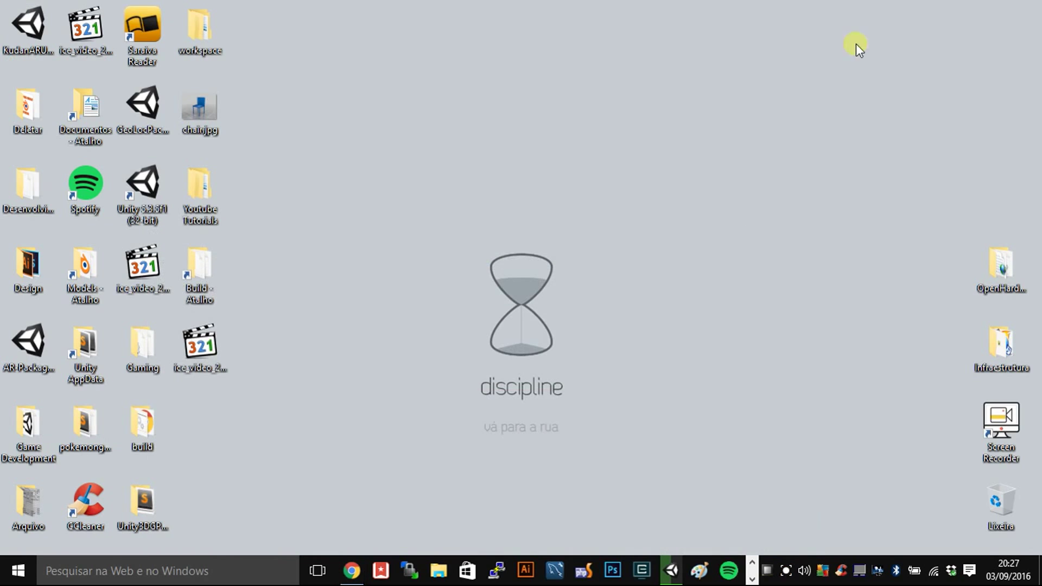
- Move KudanARUnity.unitypackage to the desktop's upper middle and bring up the Unity editor
{"action": "left_click", "coordinate": [33, 27]}
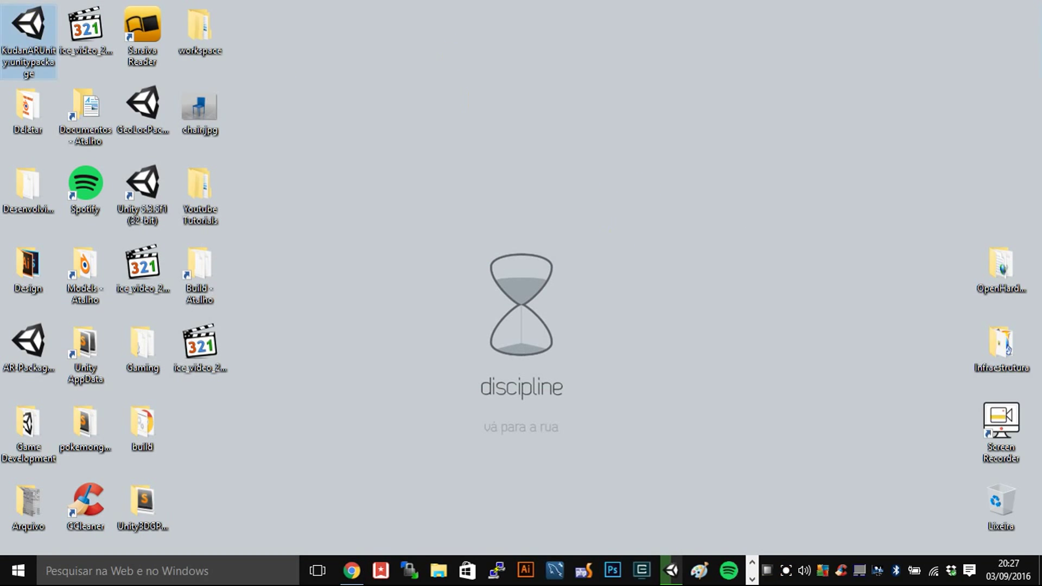
{"action": "left_click_drag", "start_coordinate": [16, 25], "coordinate": [641, 112]}
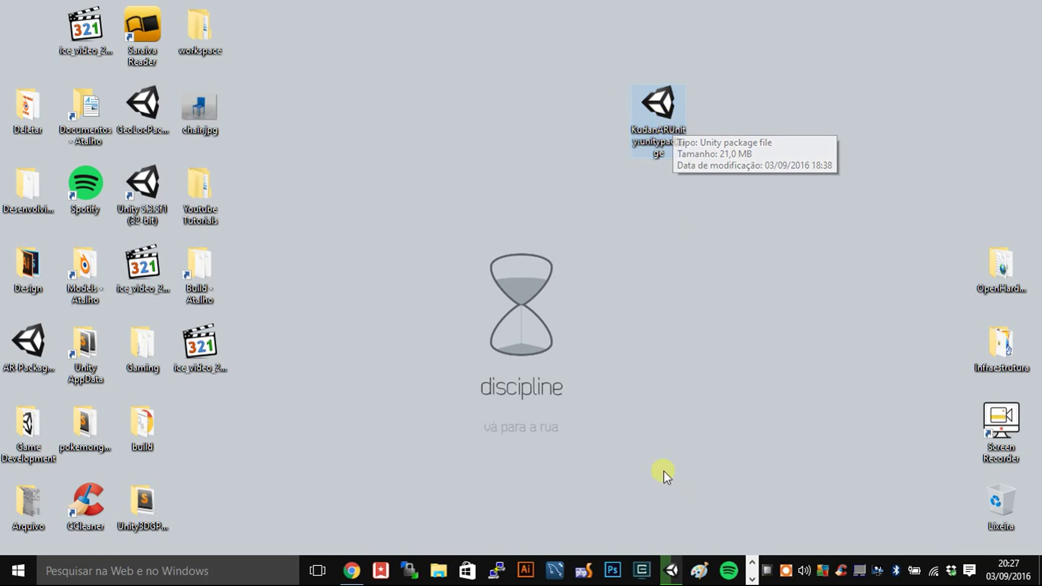
{"action": "left_click", "coordinate": [671, 570]}
{"action": "middle_click_drag", "start_coordinate": [404, 216], "coordinate": [405, 193]}
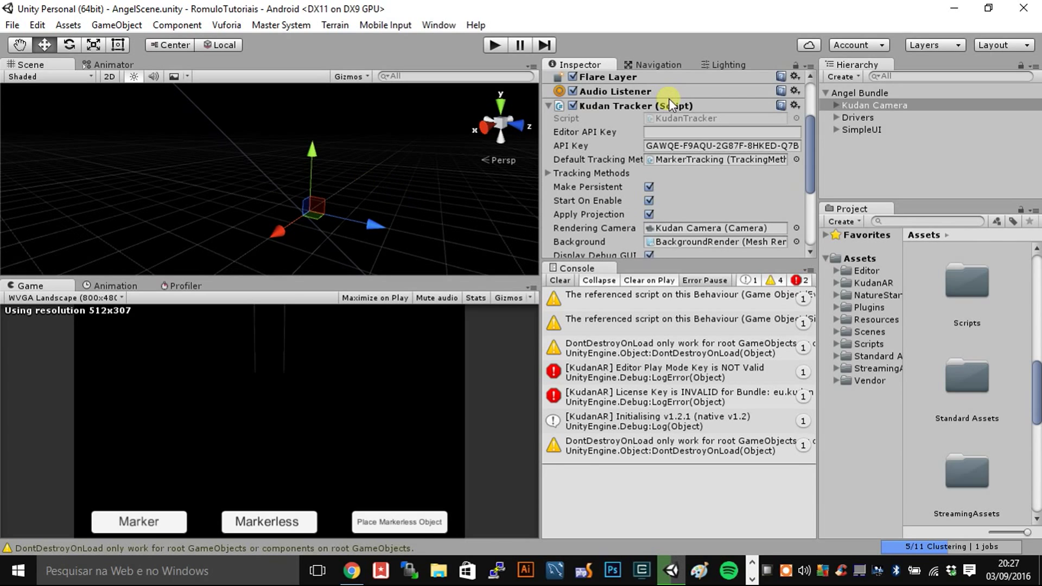
- Browse to KudanAR > Samples in the Project panel and select the AngelScene scene
{"action": "left_click", "coordinate": [554, 105]}
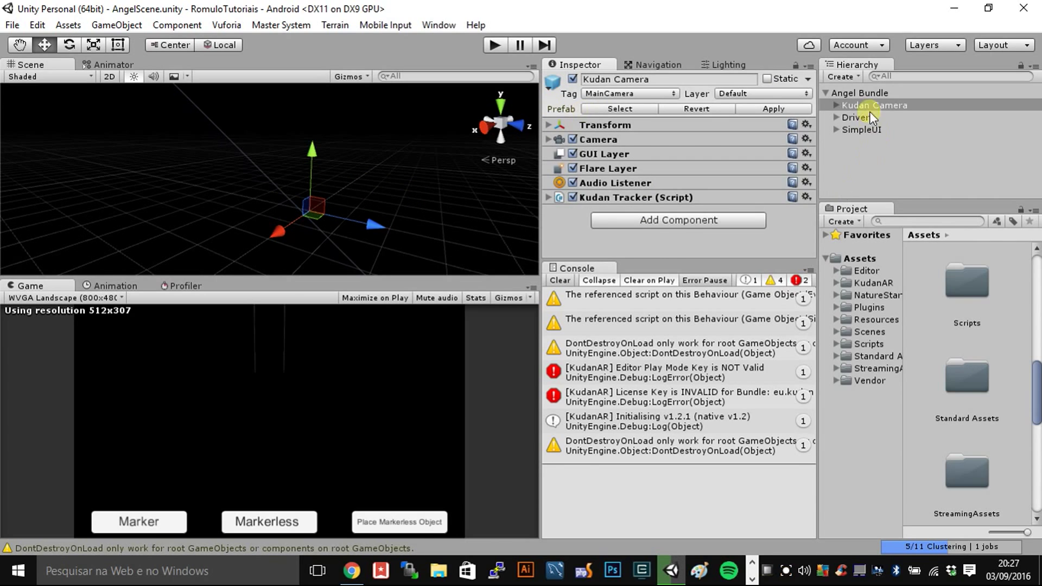
{"action": "left_click", "coordinate": [859, 93]}
{"action": "scroll", "coordinate": [924, 353], "scroll_direction": "down", "scroll_amount": 2}
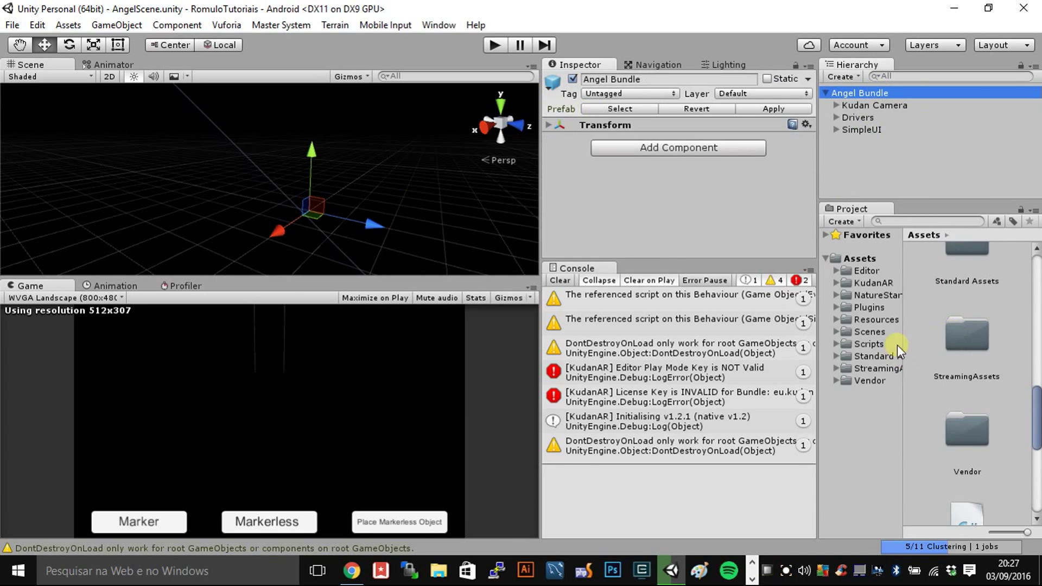
{"action": "left_click", "coordinate": [867, 284]}
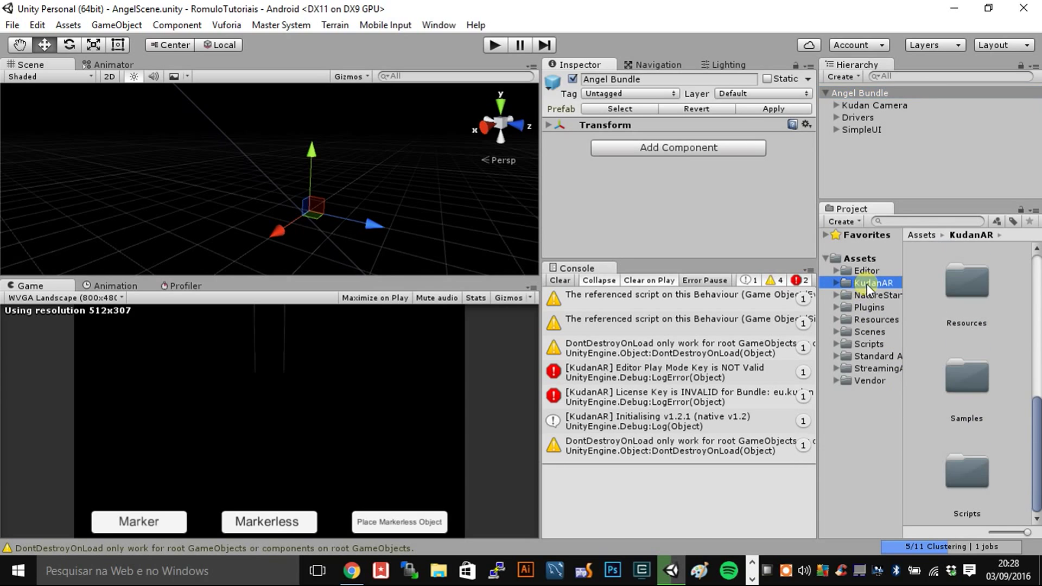
{"action": "left_click", "coordinate": [1034, 412]}
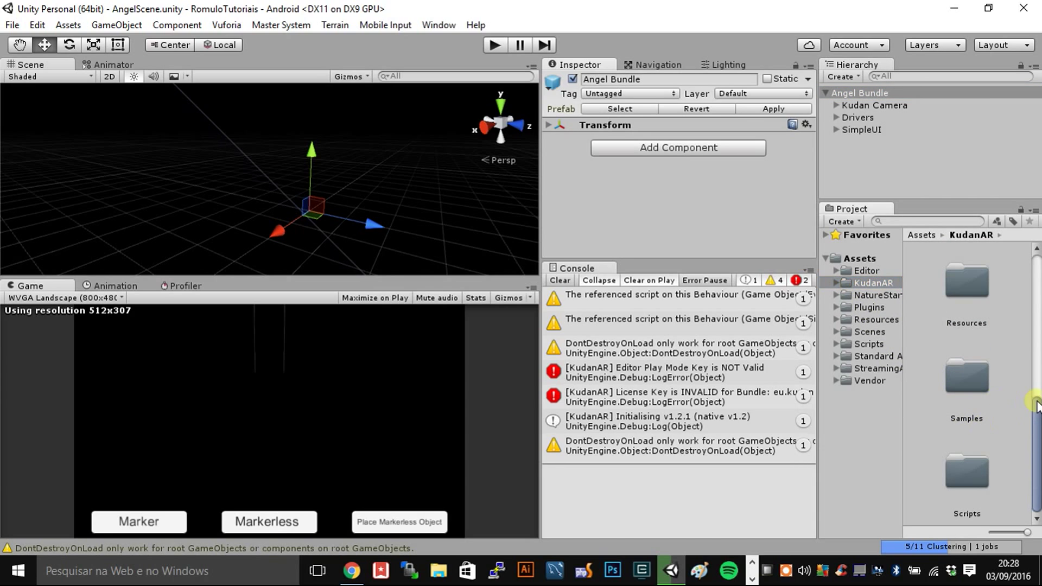
{"action": "double_click", "coordinate": [972, 385]}
{"action": "scroll", "coordinate": [976, 380], "scroll_direction": "down", "scroll_amount": 3}
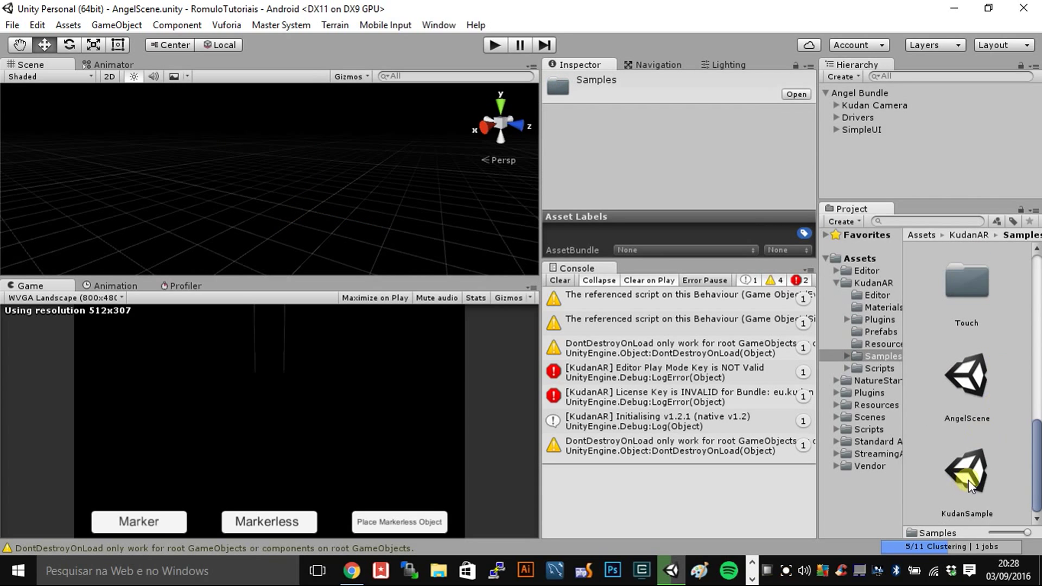
{"action": "left_click", "coordinate": [966, 383]}
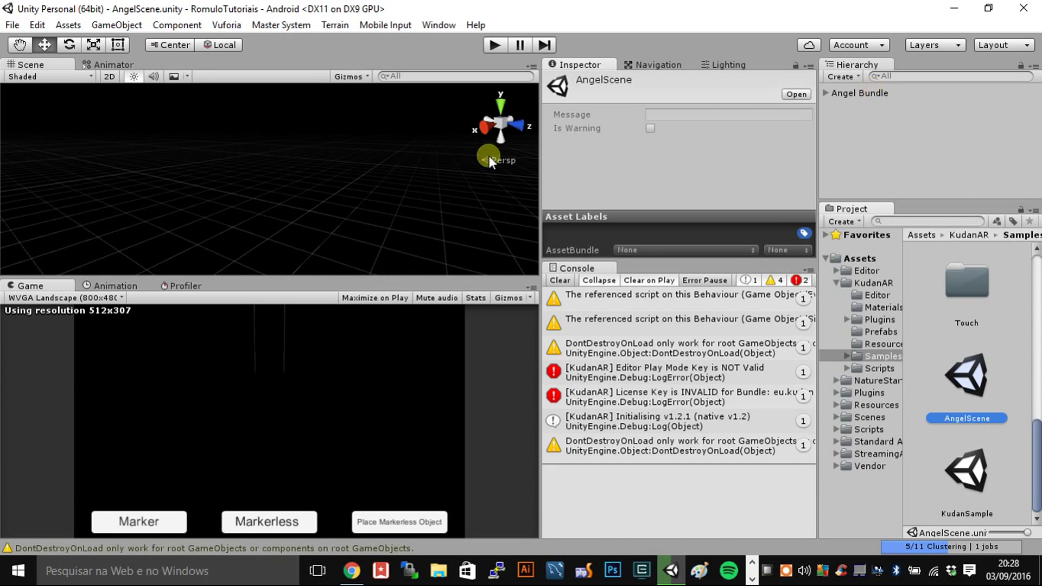
{"action": "left_click", "coordinate": [344, 214]}
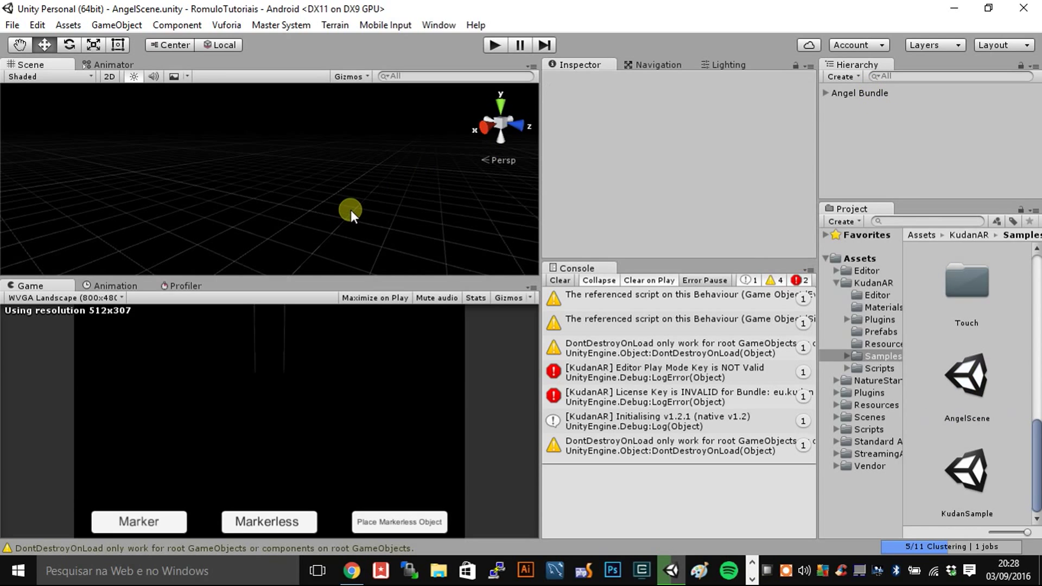
- Expand Angel Bundle in the Hierarchy and select Kudan Camera
{"action": "double_click", "coordinate": [851, 98]}
{"action": "left_click", "coordinate": [825, 93]}
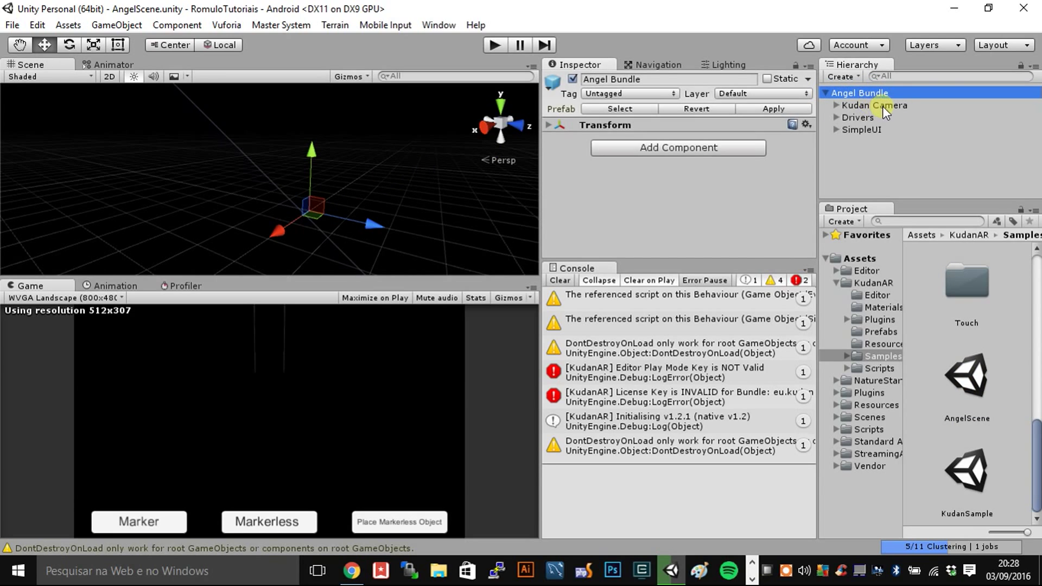
{"action": "left_click", "coordinate": [876, 105]}
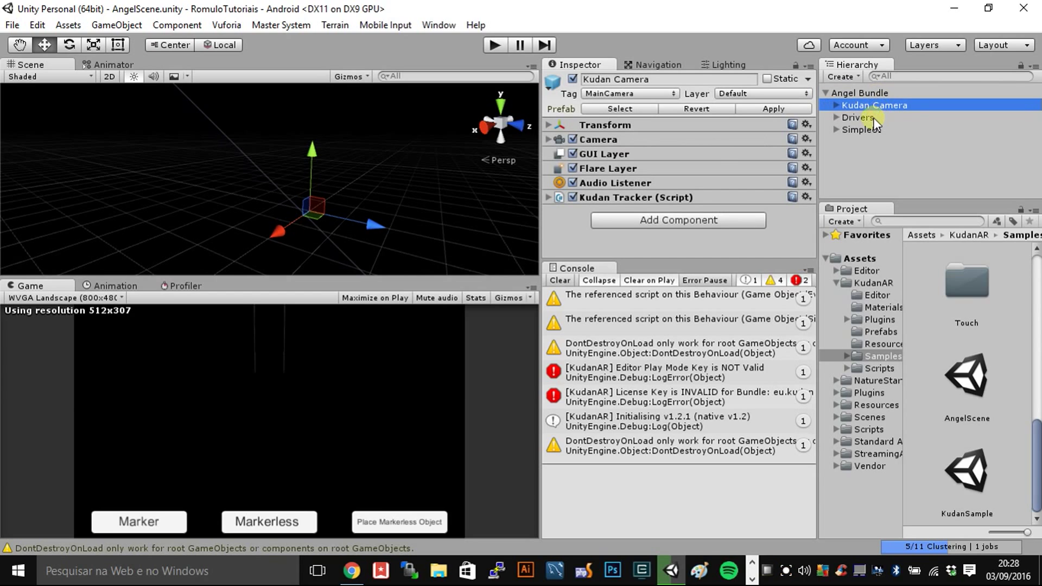
- Expand the Kudan Tracker component and focus its empty Editor API Key field
{"action": "left_click", "coordinate": [548, 197]}
{"action": "scroll", "coordinate": [642, 208], "scroll_direction": "down", "scroll_amount": 3}
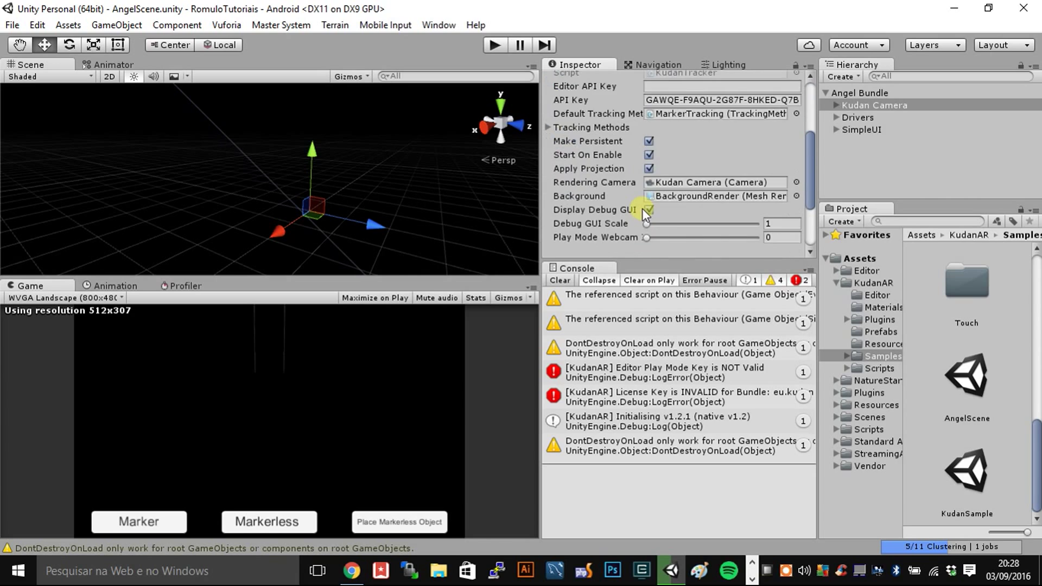
{"action": "scroll", "coordinate": [642, 208], "scroll_direction": "up", "scroll_amount": 1}
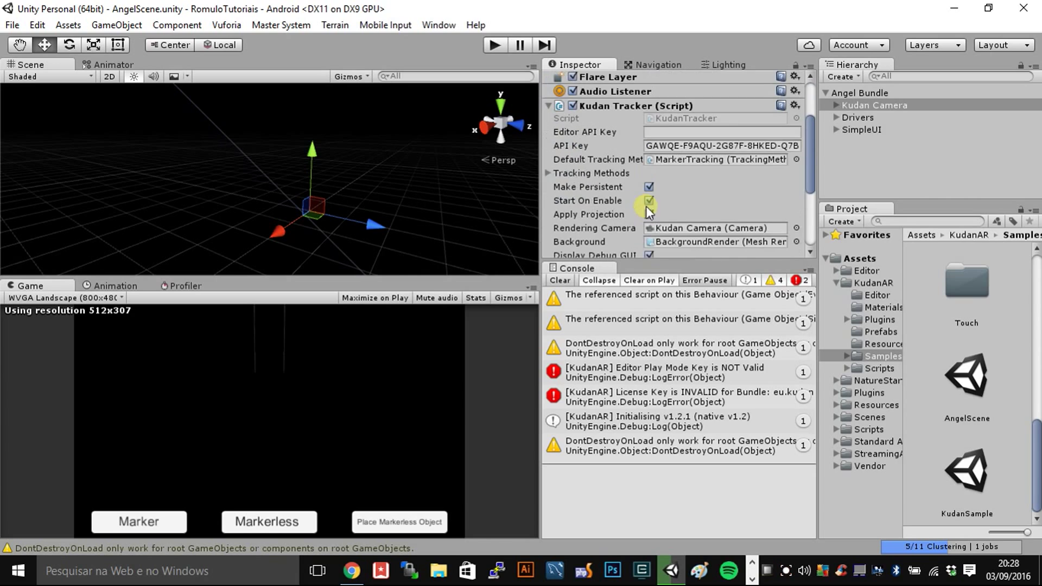
{"action": "left_click", "coordinate": [663, 133]}
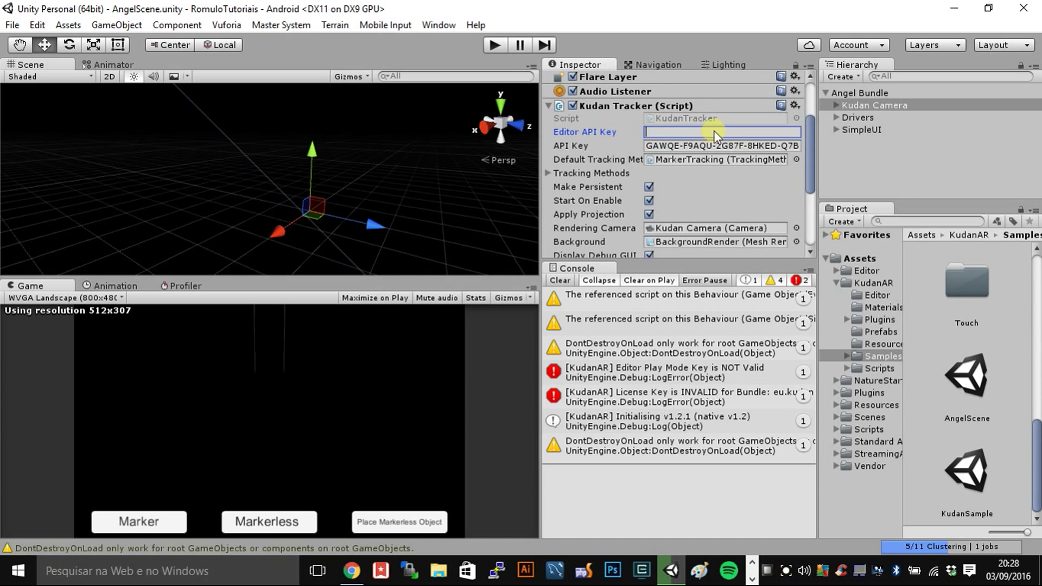
{"action": "scroll", "coordinate": [708, 148], "scroll_direction": "down", "scroll_amount": 5}
{"action": "scroll", "coordinate": [715, 173], "scroll_direction": "up", "scroll_amount": 5}
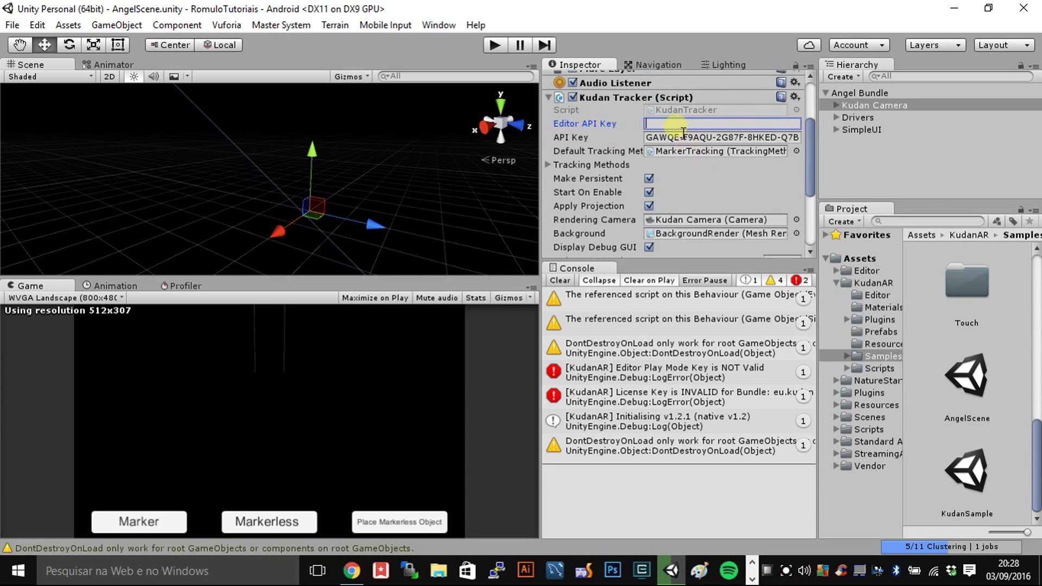
{"action": "scroll", "coordinate": [697, 140], "scroll_direction": "down", "scroll_amount": 5}
{"action": "scroll", "coordinate": [715, 147], "scroll_direction": "up", "scroll_amount": 5}
{"action": "scroll", "coordinate": [696, 140], "scroll_direction": "down", "scroll_amount": 5}
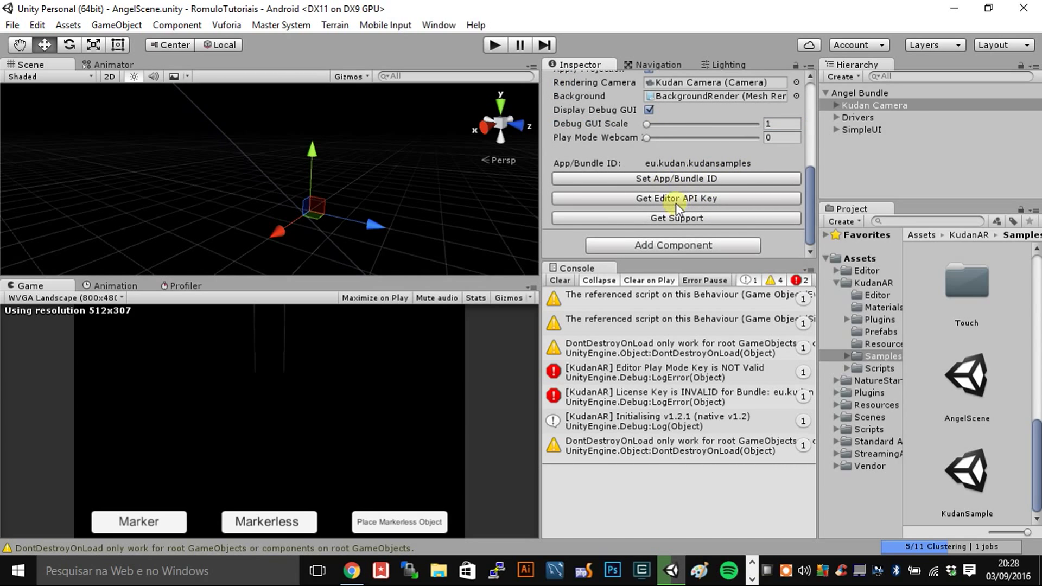
- Copy the Unity Editor Play Mode Key from the Kudan My Account page, then return to Unity
{"action": "left_click", "coordinate": [689, 197]}
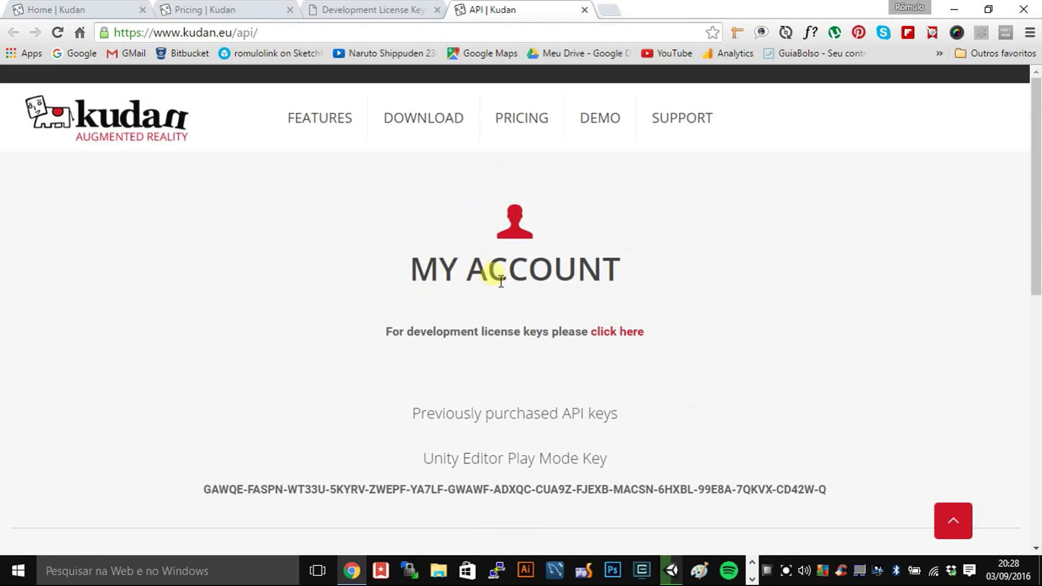
{"action": "mouse_move", "coordinate": [206, 490]}
{"action": "left_mouse_down"}
{"action": "mouse_move", "coordinate": [731, 507]}
{"action": "mouse_move", "coordinate": [829, 494]}
{"action": "left_mouse_up"}
{"action": "right_click", "coordinate": [829, 494]}
{"action": "left_click", "coordinate": [764, 392]}
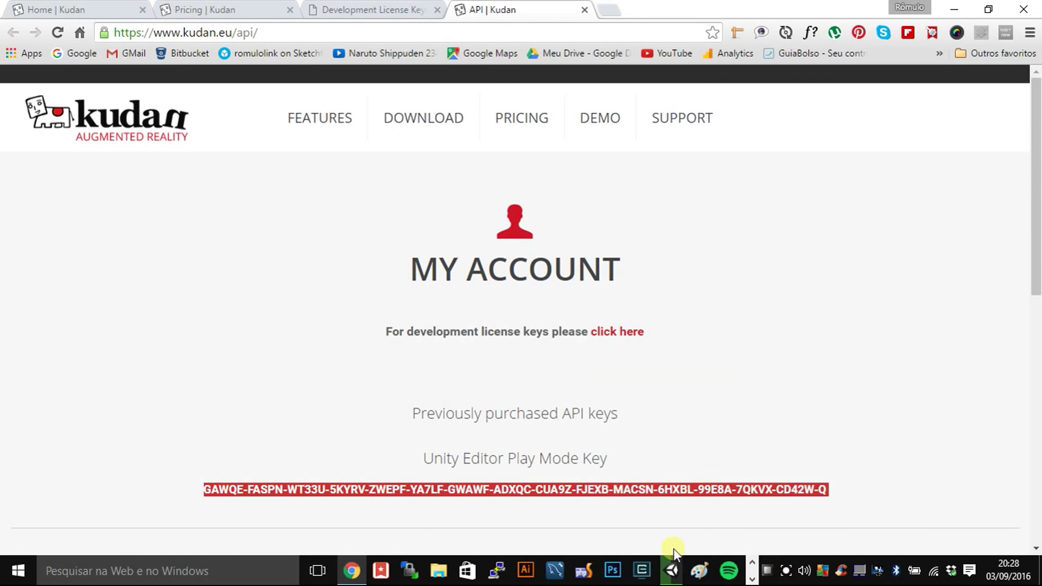
{"action": "left_click", "coordinate": [673, 567]}
- Paste the copied Play Mode key into the Kudan Tracker's Editor API Key field
{"action": "scroll", "coordinate": [653, 102], "scroll_direction": "up", "scroll_amount": 5}
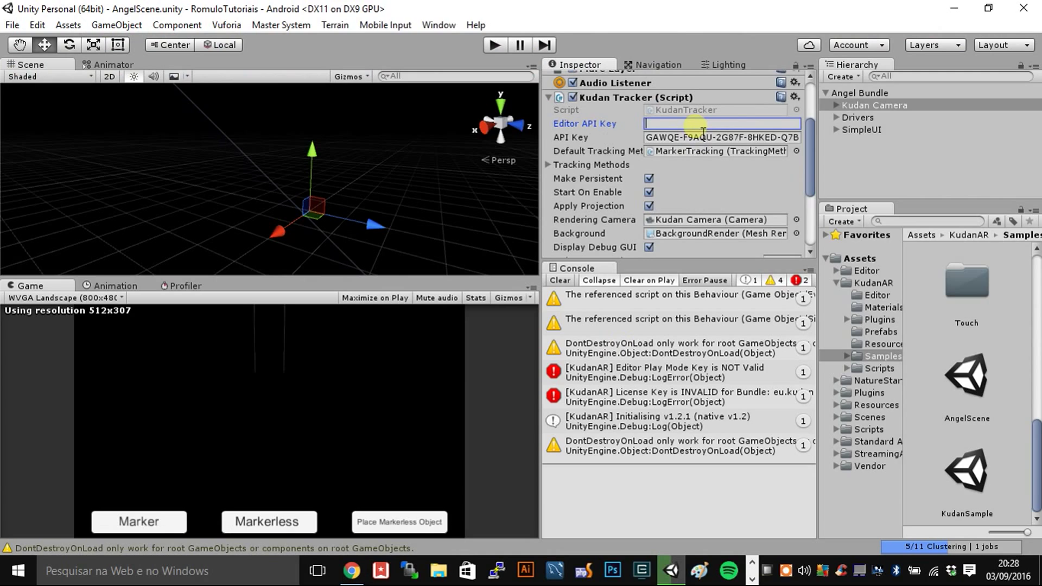
{"action": "key", "text": "ctrl+v"}
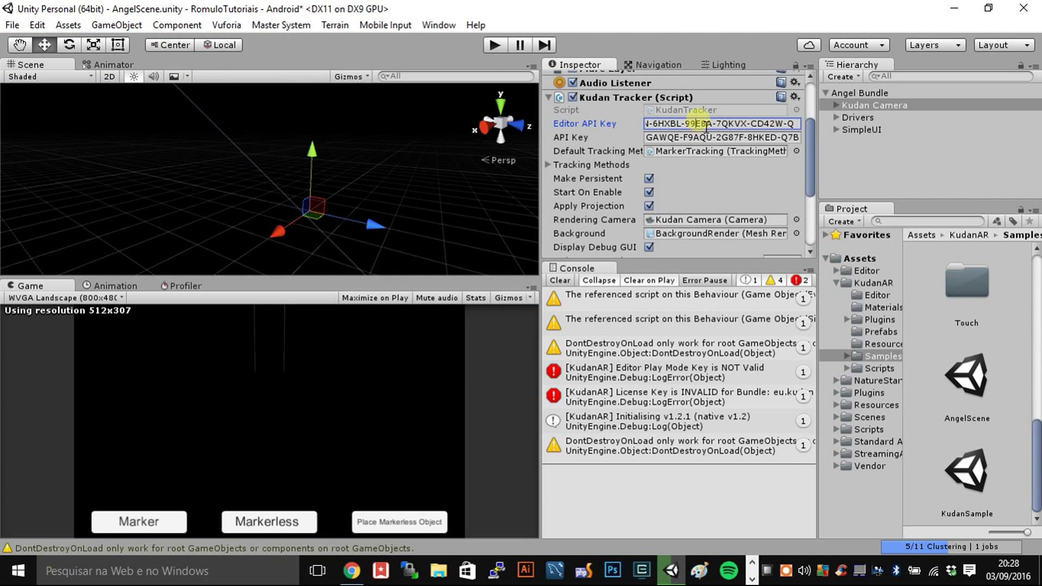
{"action": "left_click", "coordinate": [798, 123]}
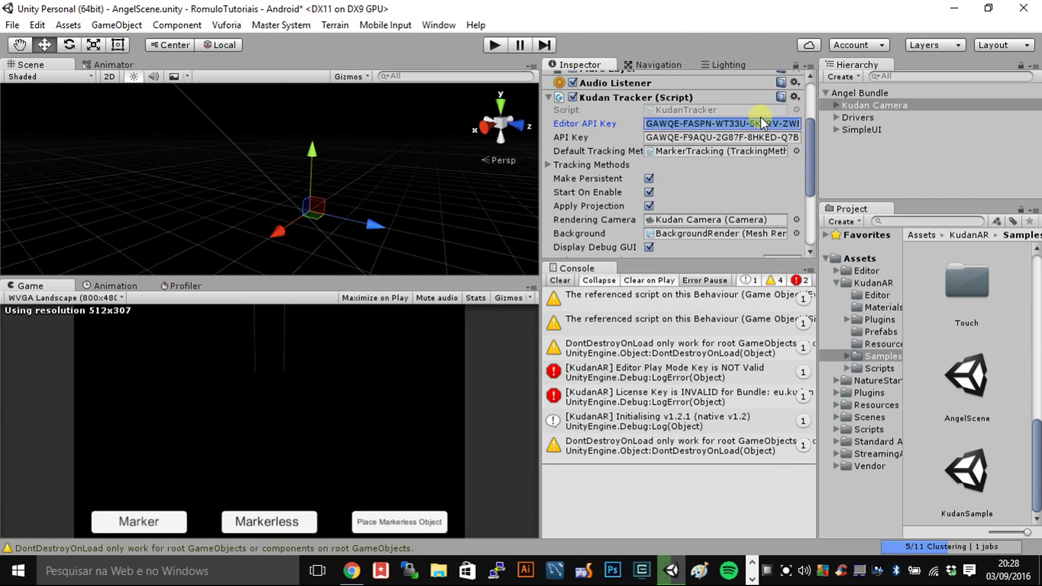
{"action": "key", "text": "ctrl+v"}
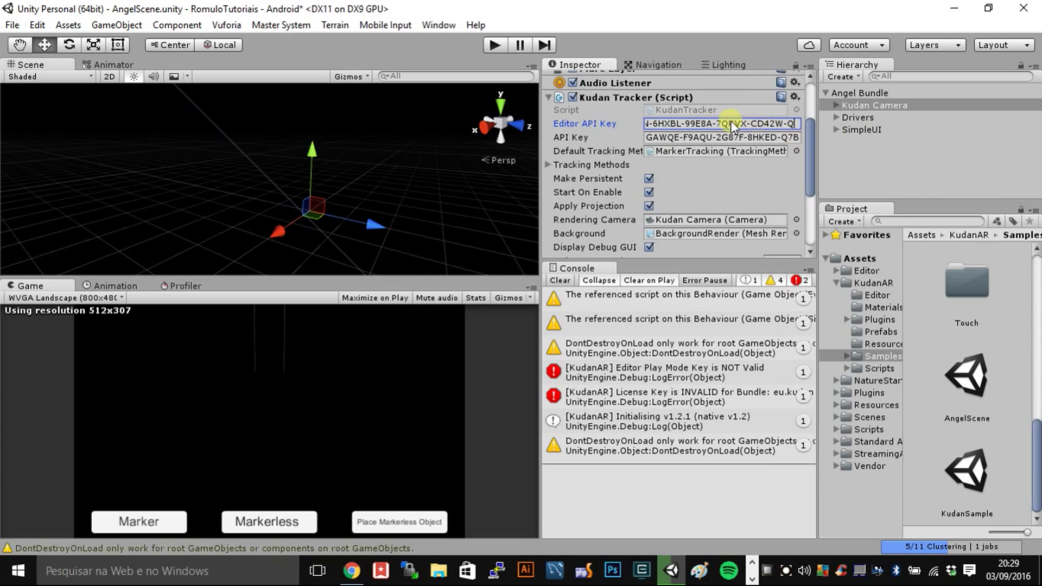
{"action": "left_click", "coordinate": [686, 137]}
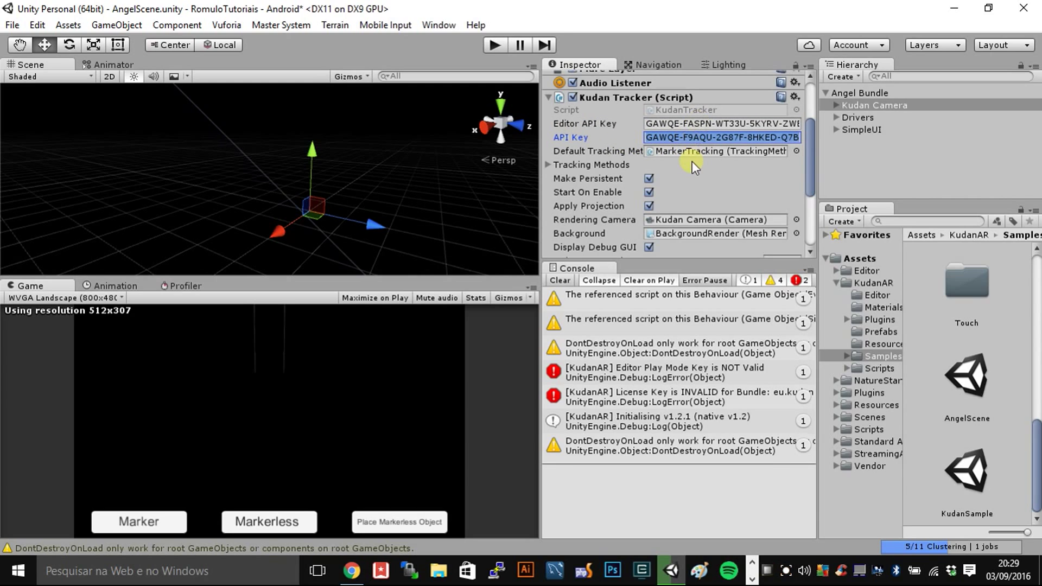
- Use Set App/Bundle ID to show Android Player Settings with Bundle Identifier eu.kudan.kudansamples
{"action": "scroll", "coordinate": [716, 190], "scroll_direction": "down", "scroll_amount": 5}
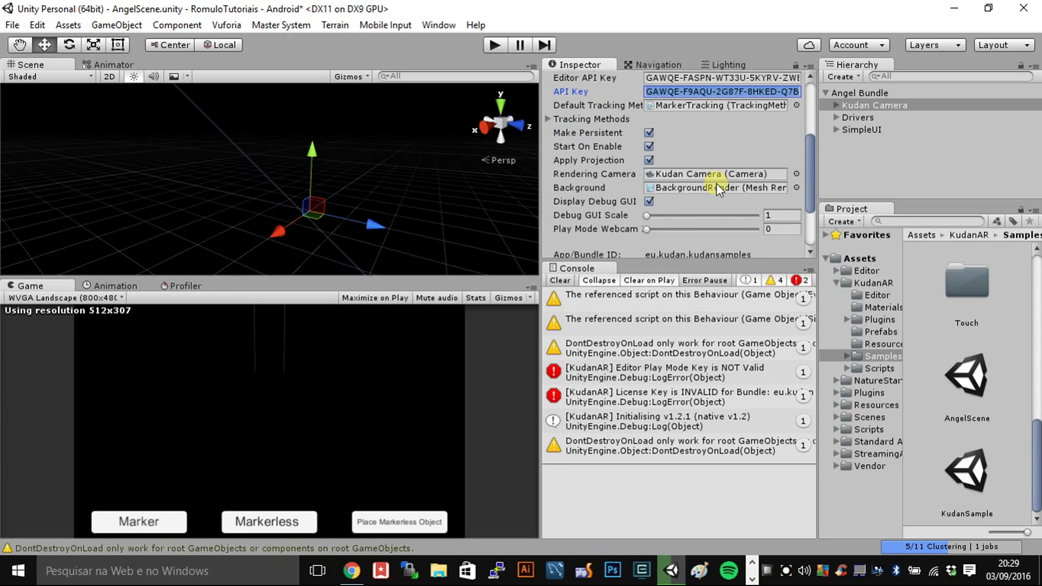
{"action": "scroll", "coordinate": [727, 206], "scroll_direction": "up", "scroll_amount": 5}
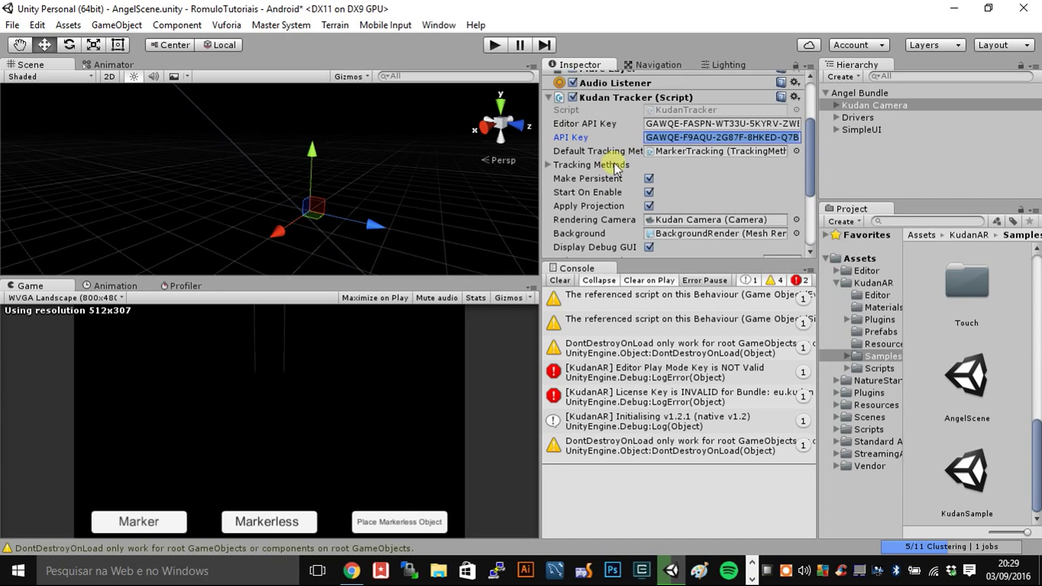
{"action": "scroll", "coordinate": [701, 175], "scroll_direction": "down", "scroll_amount": 3}
{"action": "scroll", "coordinate": [701, 174], "scroll_direction": "up", "scroll_amount": 3}
{"action": "scroll", "coordinate": [720, 181], "scroll_direction": "down", "scroll_amount": 5}
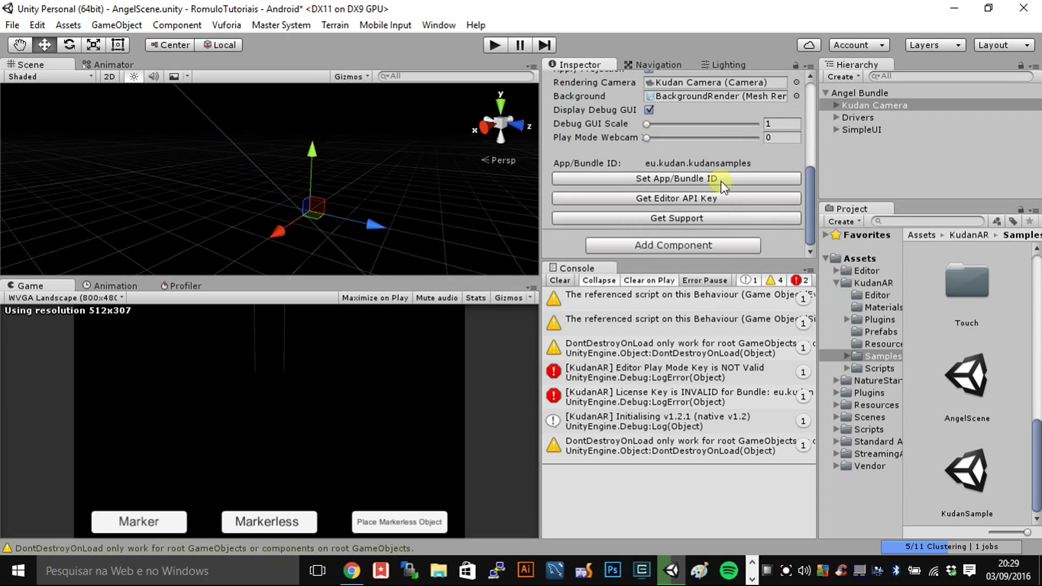
{"action": "left_click", "coordinate": [679, 179]}
{"action": "scroll", "coordinate": [668, 214], "scroll_direction": "down", "scroll_amount": 3}
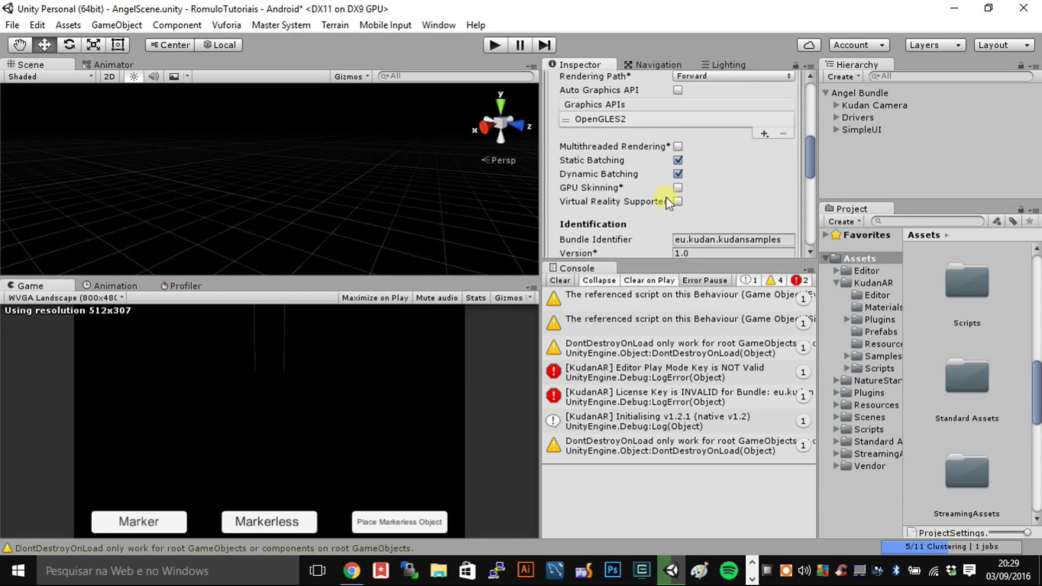
{"action": "scroll", "coordinate": [686, 212], "scroll_direction": "down", "scroll_amount": 5}
{"action": "left_click", "coordinate": [691, 104]}
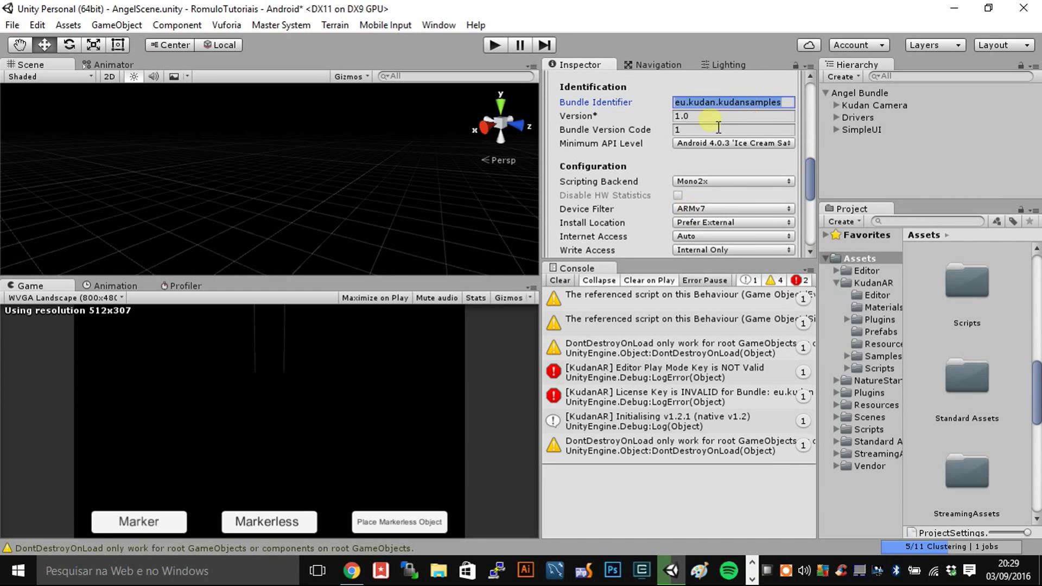
{"action": "left_click", "coordinate": [695, 105]}
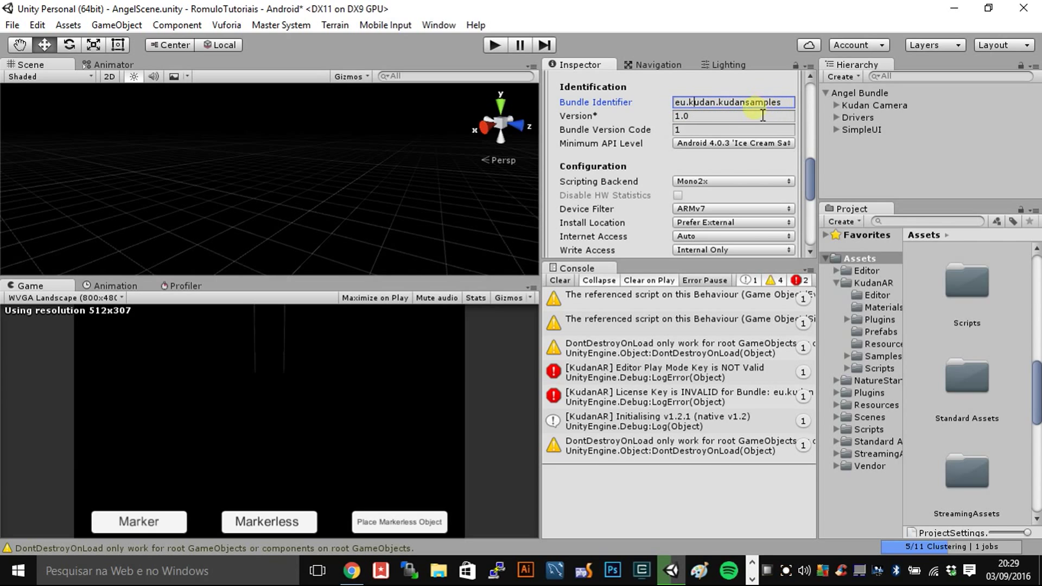
- Copy the eu.kudan.kudansamples key from Development License Keys, then return to Unity
{"action": "left_click", "coordinate": [351, 570]}
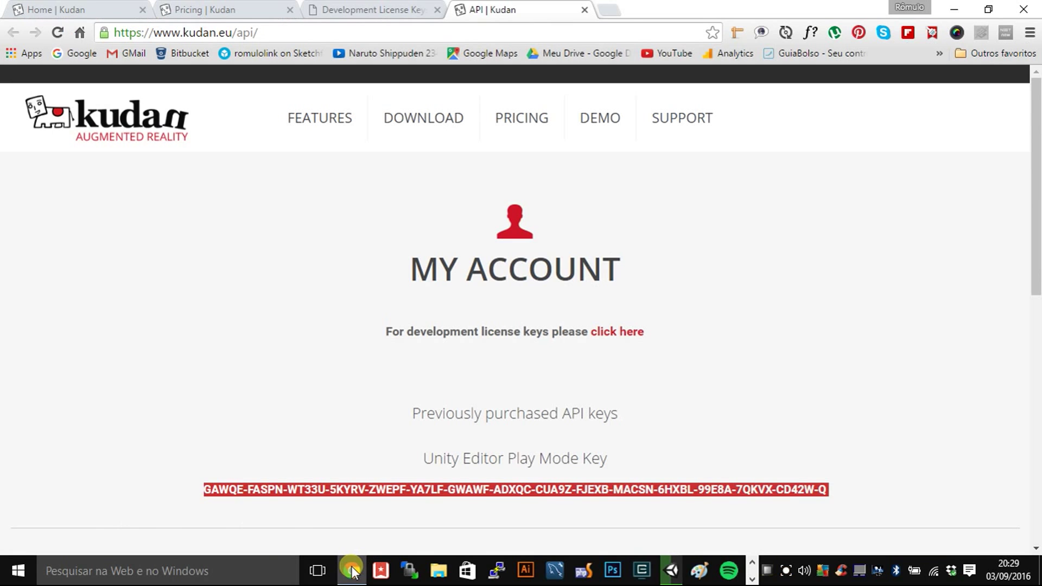
{"action": "left_click", "coordinate": [341, 10]}
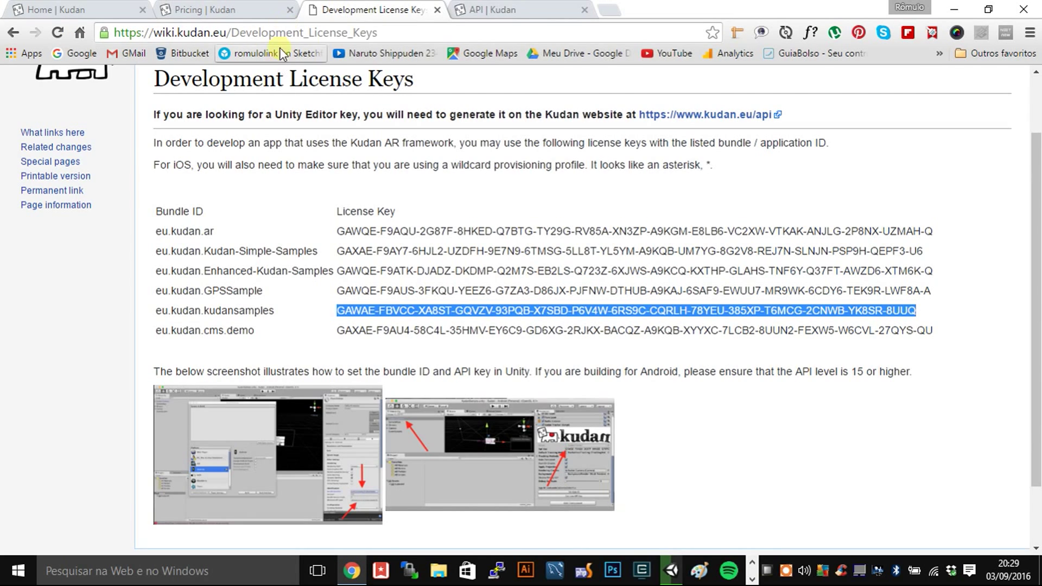
{"action": "left_click_drag", "start_coordinate": [401, 34], "coordinate": [109, 34]}
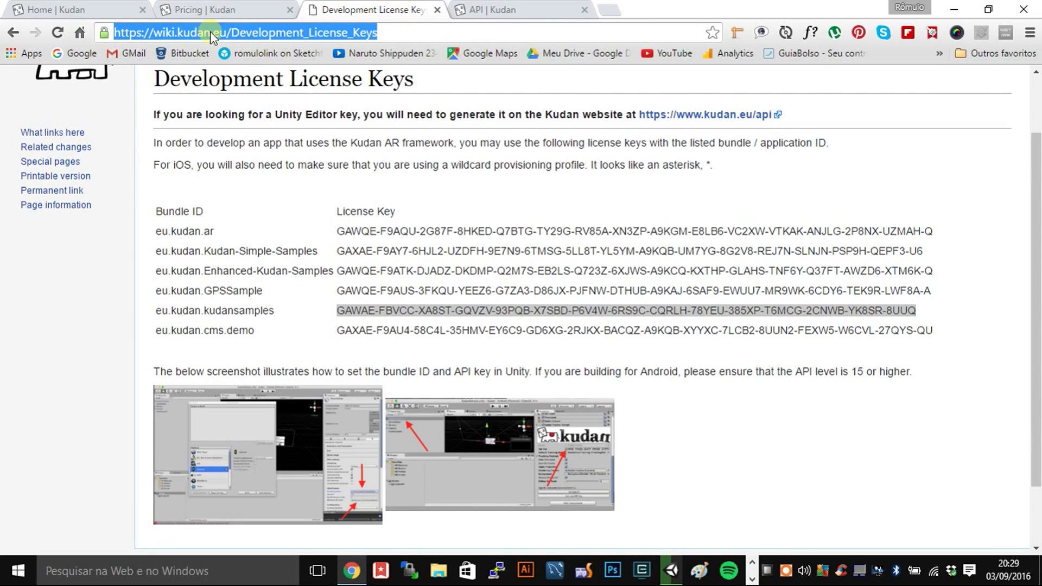
{"action": "left_click", "coordinate": [293, 33]}
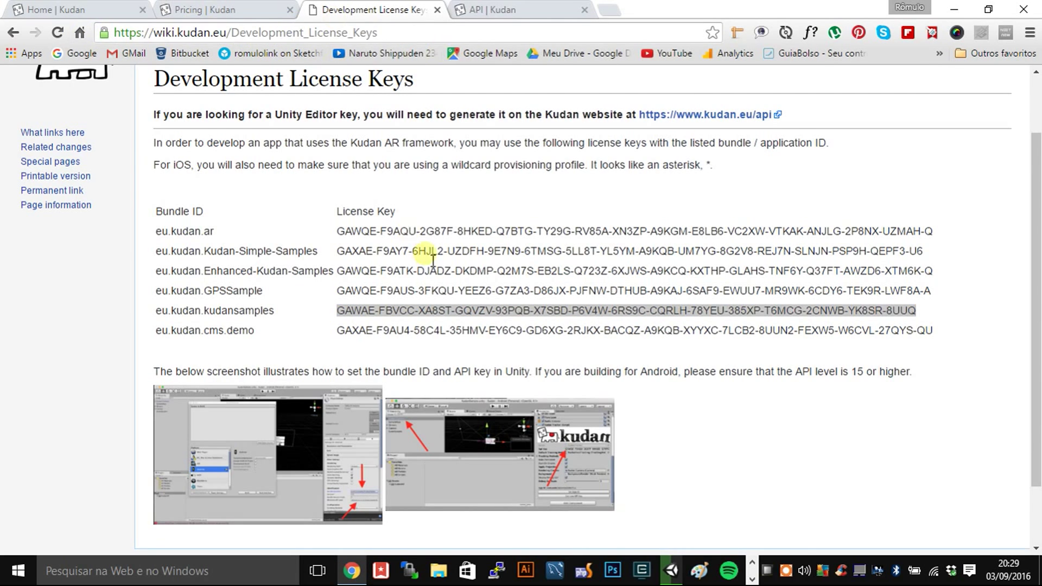
{"action": "mouse_move", "coordinate": [269, 311]}
{"action": "left_mouse_down"}
{"action": "mouse_move", "coordinate": [149, 320]}
{"action": "mouse_move", "coordinate": [222, 324]}
{"action": "left_mouse_up"}
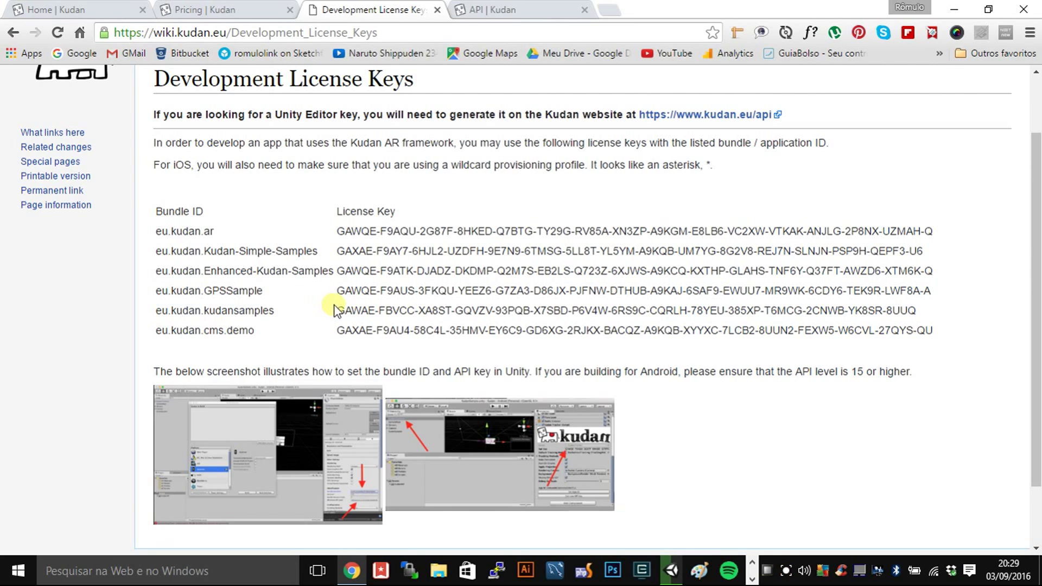
{"action": "left_click_drag", "start_coordinate": [332, 310], "coordinate": [932, 317]}
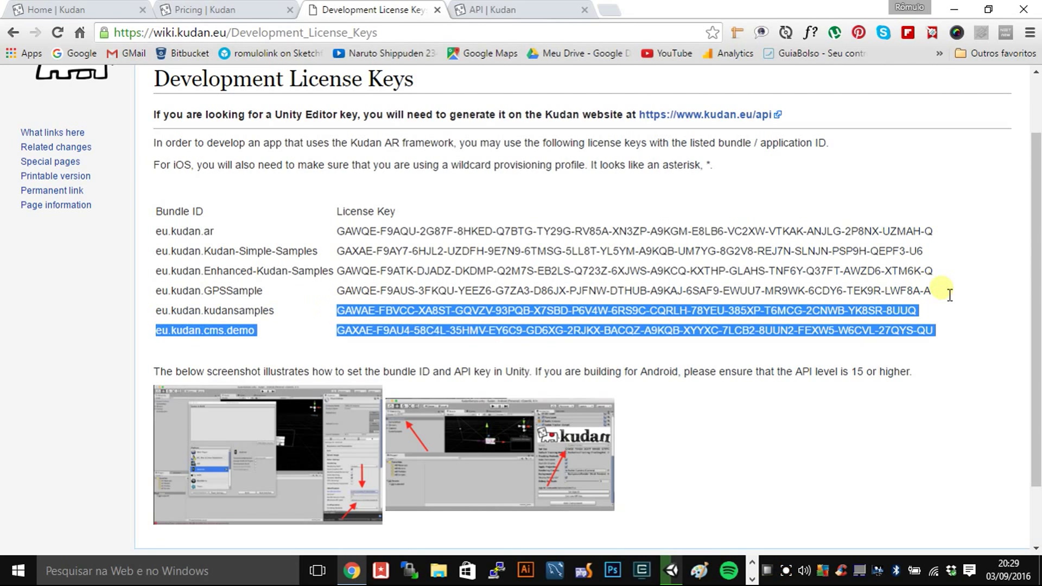
{"action": "right_click", "coordinate": [909, 319]}
{"action": "left_click", "coordinate": [908, 324]}
{"action": "left_click", "coordinate": [671, 569]}
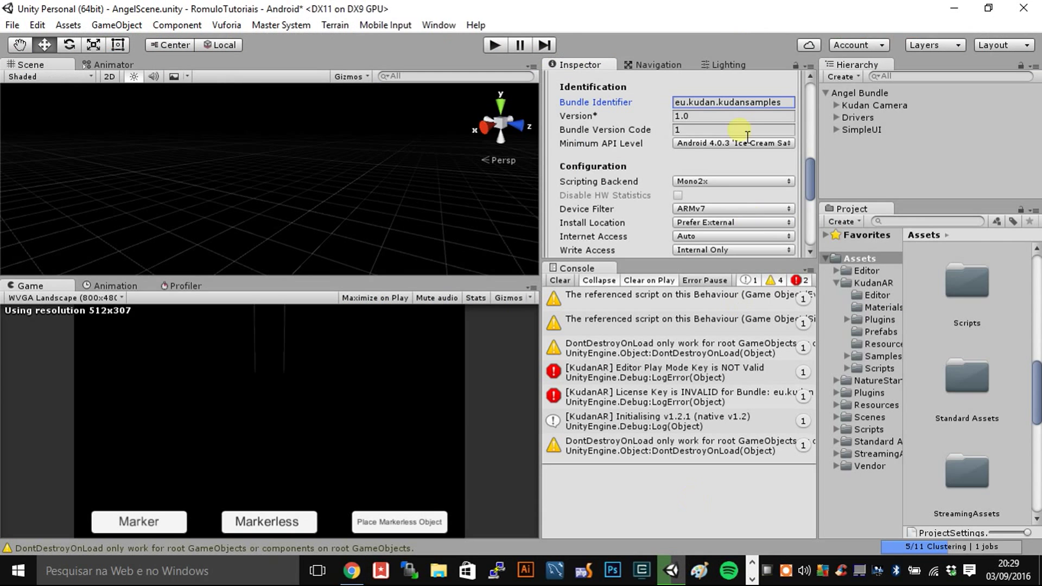
- Paste the new bundle license key into the Kudan Camera's Kudan Tracker API Key field
{"action": "scroll", "coordinate": [727, 152], "scroll_direction": "up", "scroll_amount": 5}
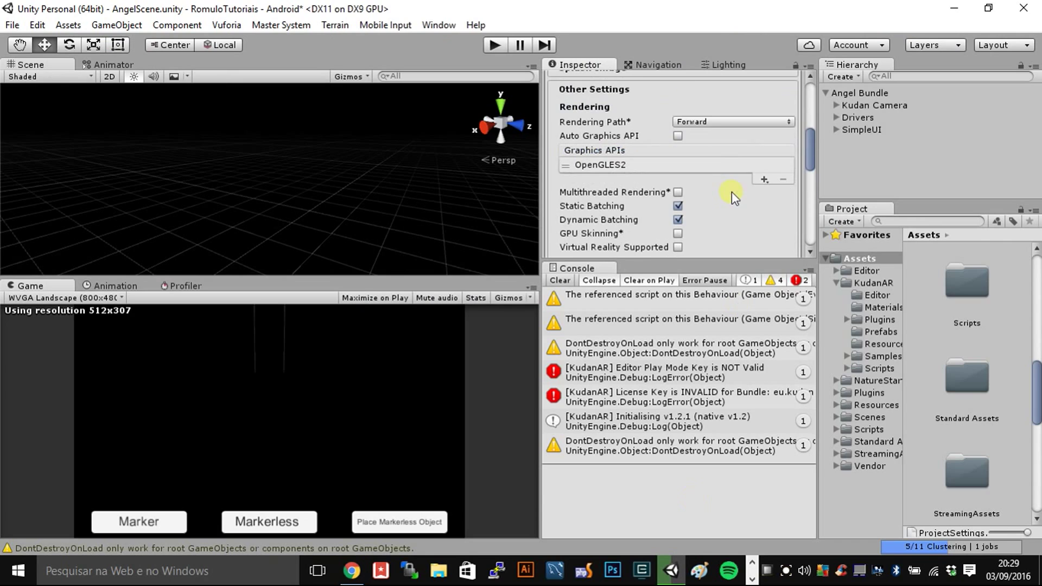
{"action": "left_click", "coordinate": [890, 106]}
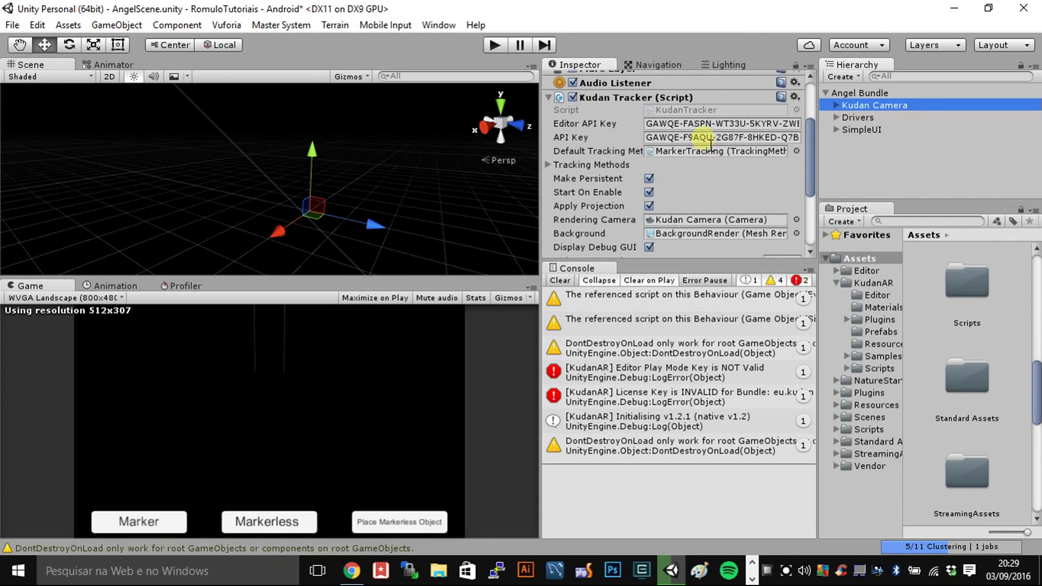
{"action": "left_click", "coordinate": [710, 142]}
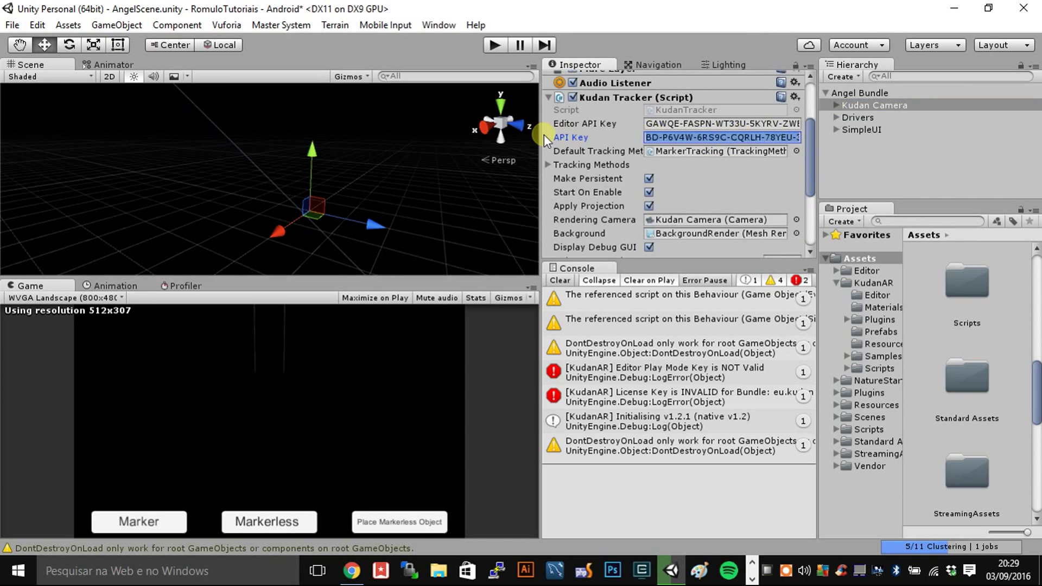
{"action": "left_click", "coordinate": [678, 139]}
{"action": "scroll", "coordinate": [682, 210], "scroll_direction": "down", "scroll_amount": 3}
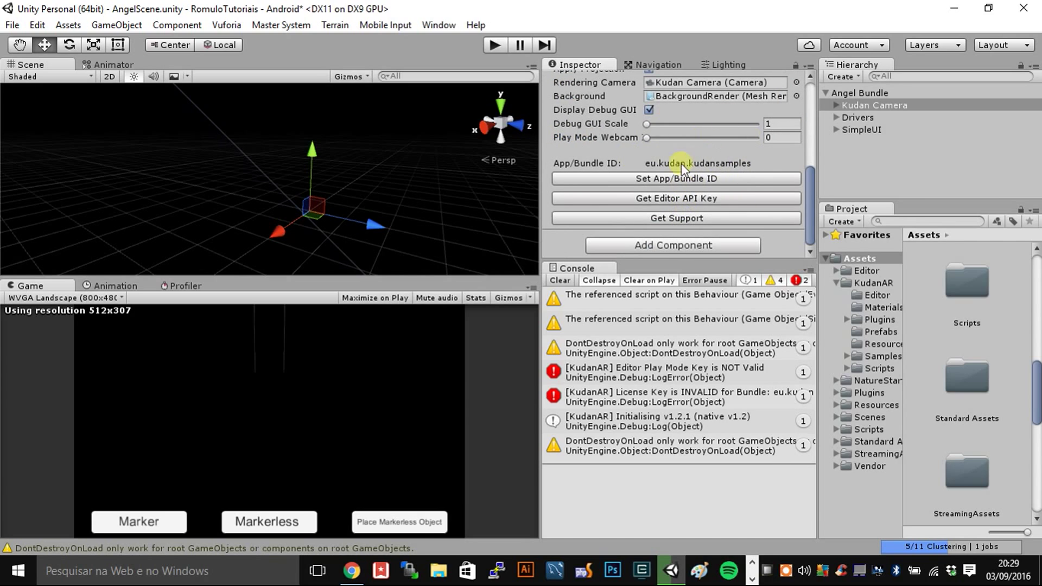
{"action": "scroll", "coordinate": [682, 164], "scroll_direction": "up", "scroll_amount": 3}
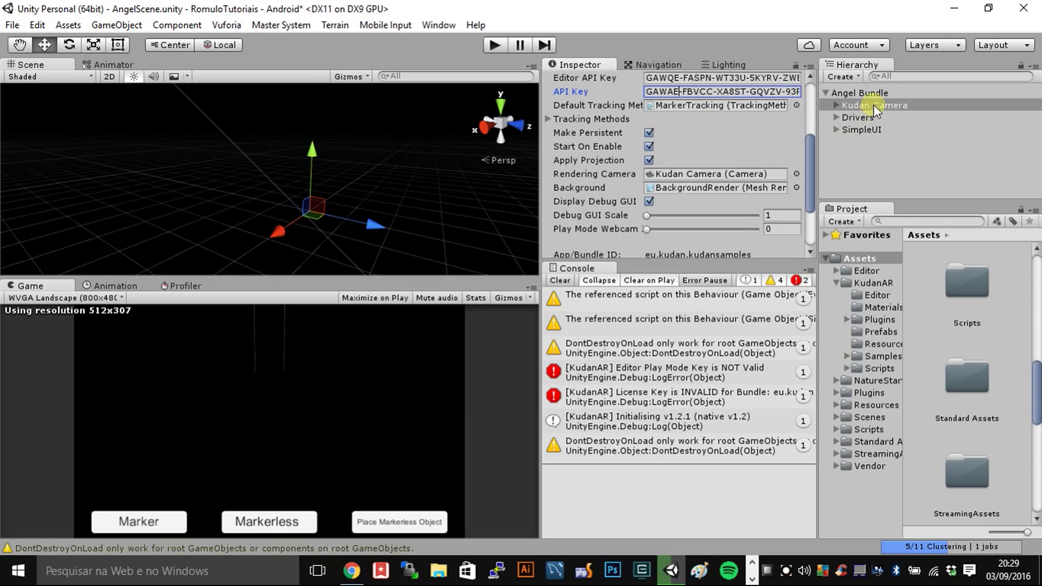
- Select Kudan Camera and briefly expand, then collapse, its child objects
{"action": "left_click", "coordinate": [857, 105]}
{"action": "left_click", "coordinate": [834, 106]}
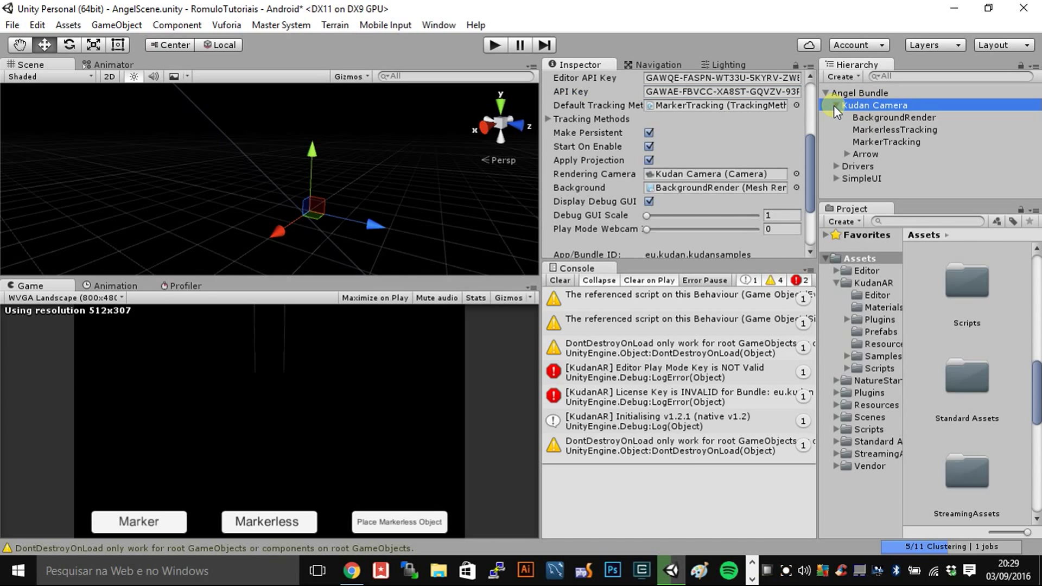
{"action": "left_click", "coordinate": [833, 105]}
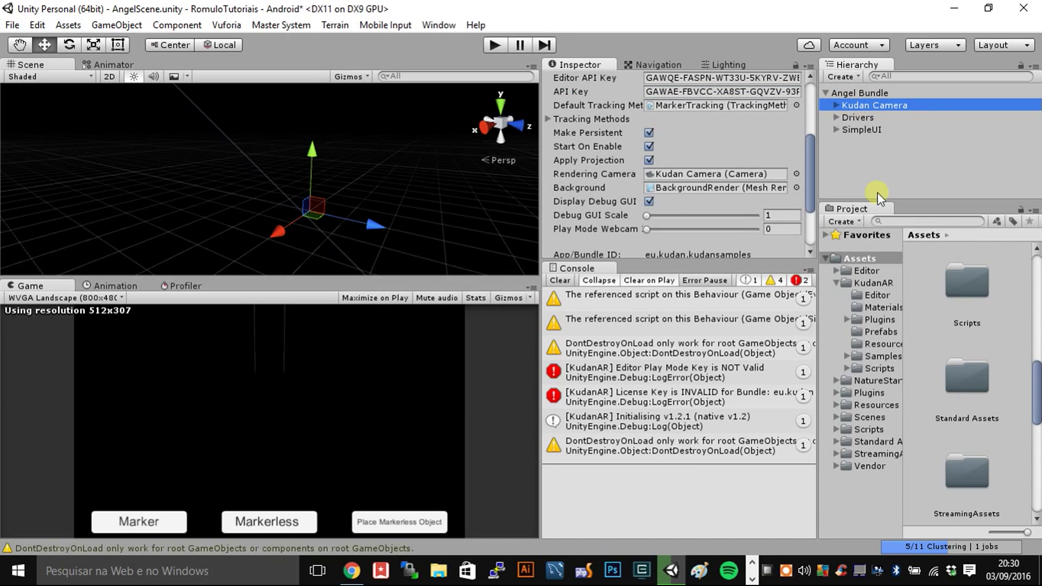
{"action": "left_click", "coordinate": [836, 105]}
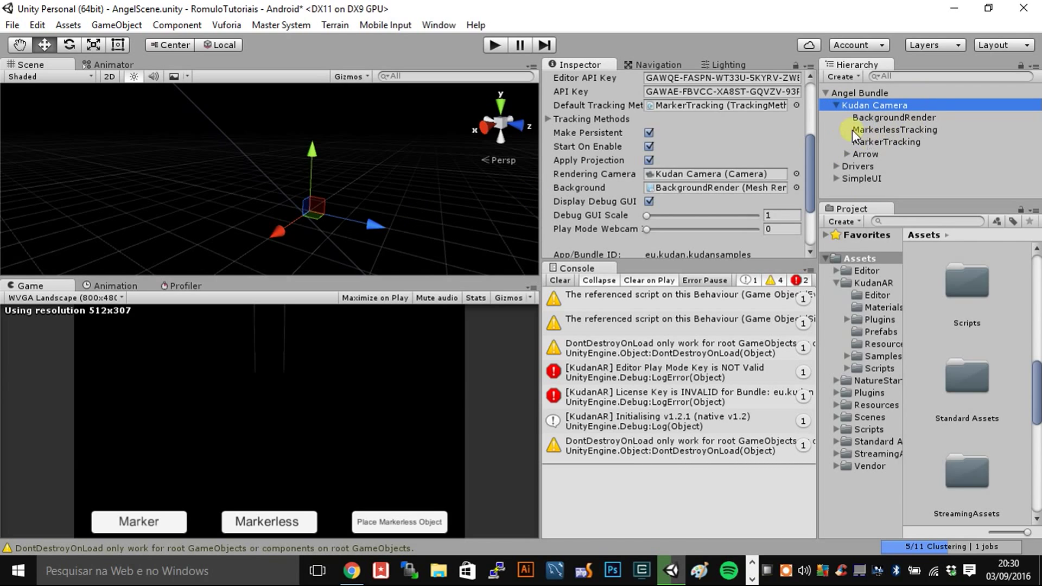
{"action": "left_click", "coordinate": [836, 105]}
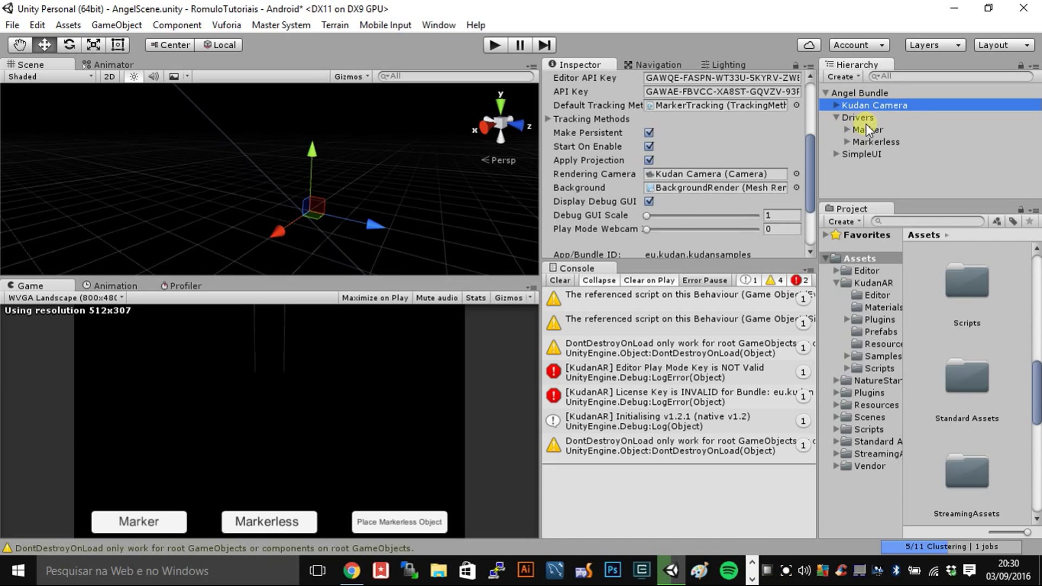
- Expand Drivers, Markerless and Marker, and frame angelStatue in the Scene view
{"action": "left_click", "coordinate": [865, 141]}
{"action": "left_click", "coordinate": [846, 142]}
{"action": "left_click", "coordinate": [870, 154]}
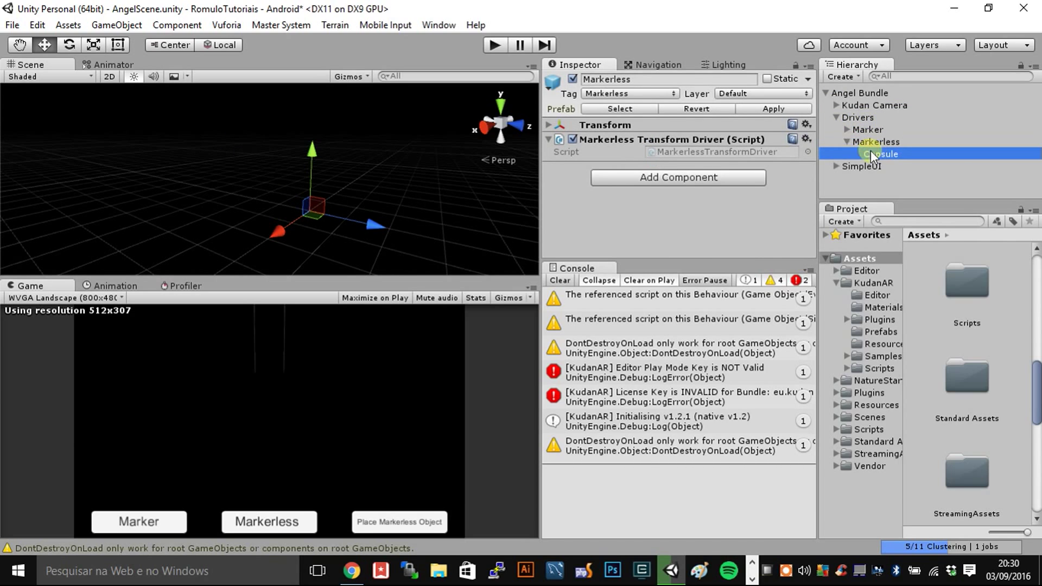
{"action": "left_click", "coordinate": [846, 129]}
{"action": "left_click", "coordinate": [889, 142]}
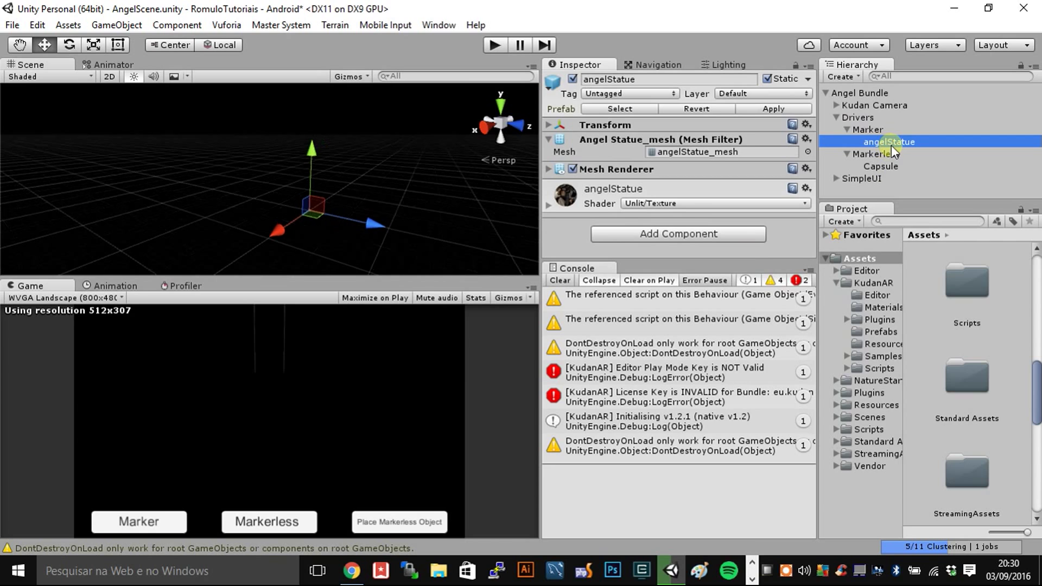
{"action": "double_click", "coordinate": [891, 142]}
- Frame the Capsule and orbit the Scene view around the angel statue
{"action": "right_click_drag", "start_coordinate": [379, 165], "coordinate": [357, 205]}
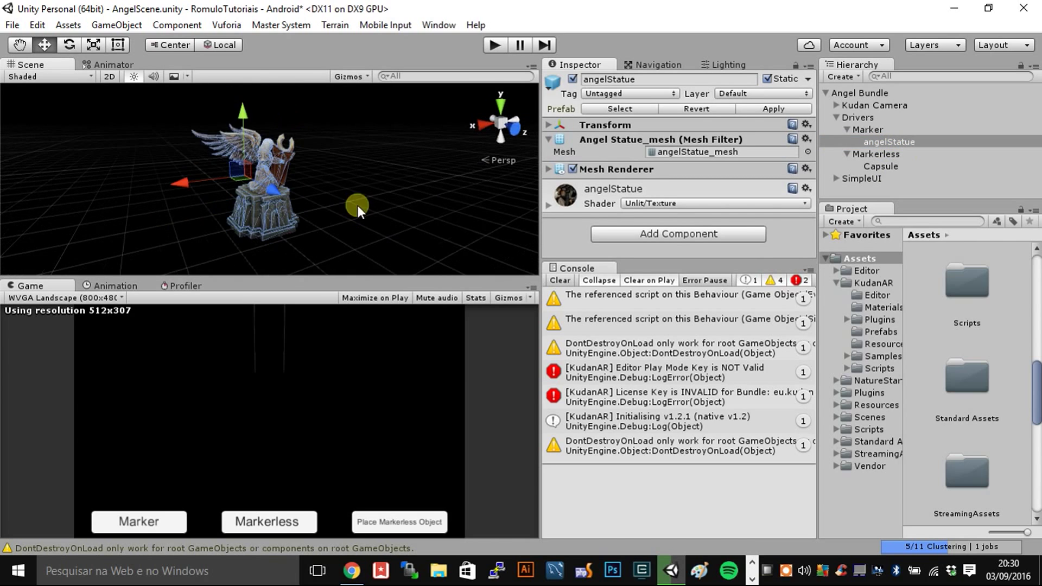
{"action": "double_click", "coordinate": [849, 168]}
{"action": "right_click_drag", "start_coordinate": [327, 160], "coordinate": [363, 200]}
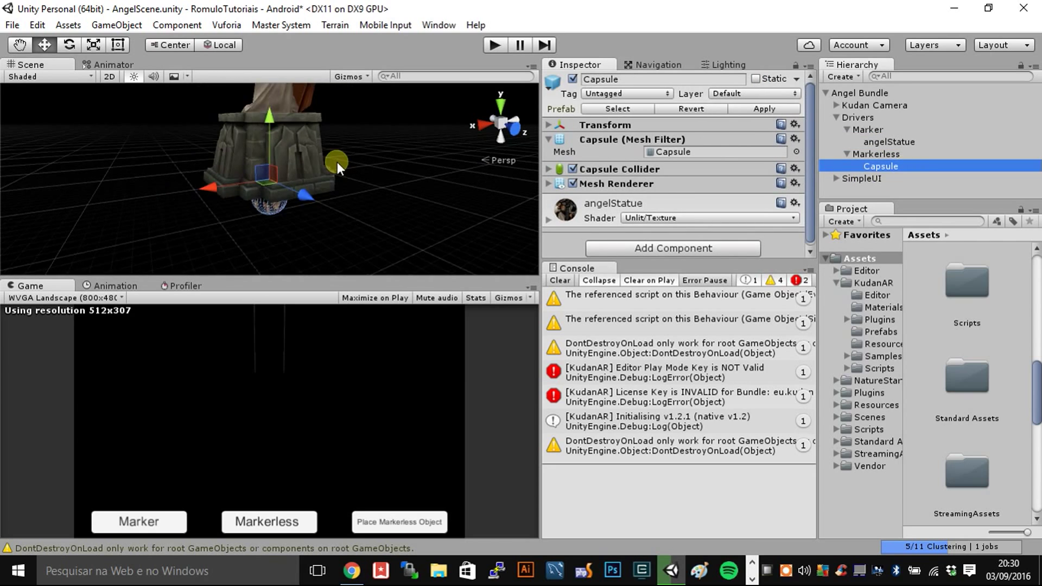
{"action": "scroll", "coordinate": [363, 200], "scroll_direction": "down", "scroll_amount": 2}
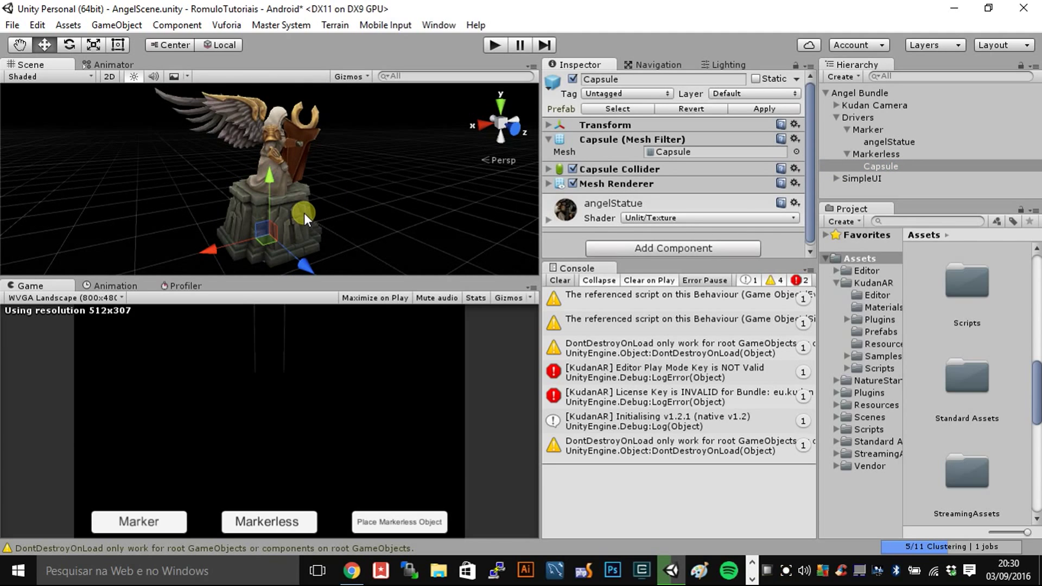
{"action": "scroll", "coordinate": [305, 212], "scroll_direction": "down", "scroll_amount": 2}
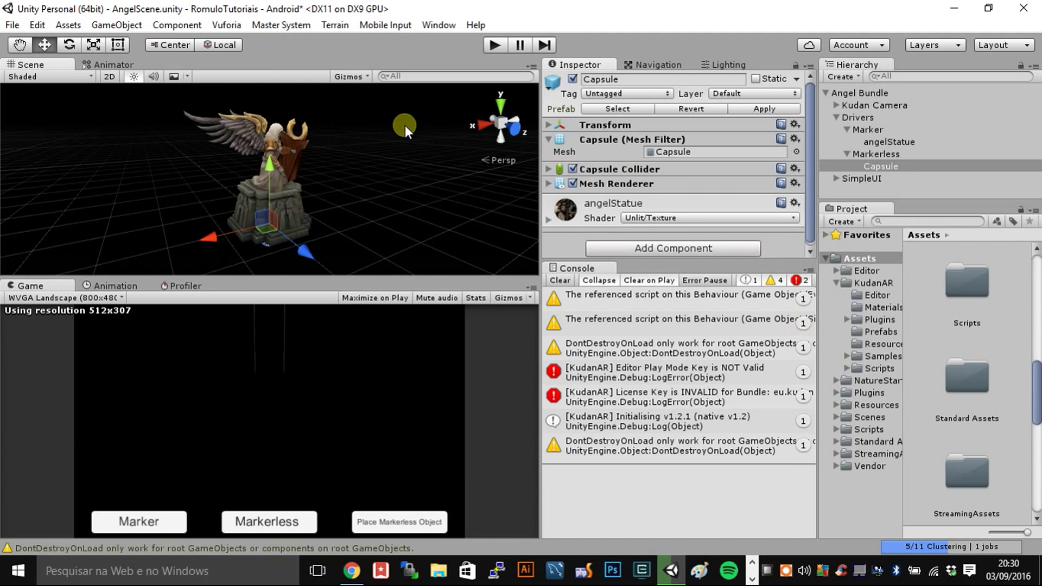
{"action": "right_click_drag", "start_coordinate": [404, 125], "coordinate": [286, 223]}
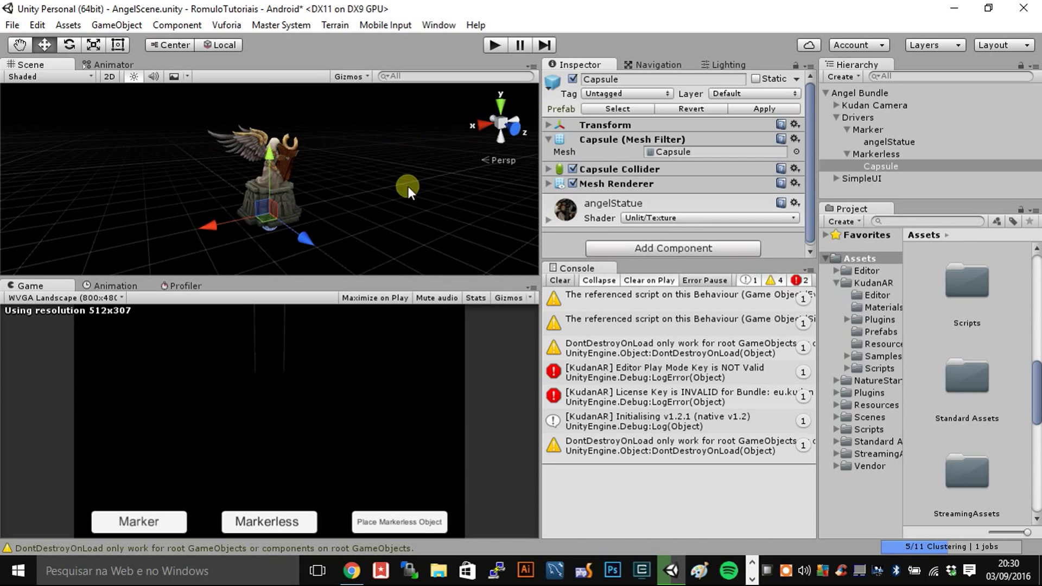
{"action": "left_click_drag", "start_coordinate": [303, 281], "coordinate": [295, 297]}
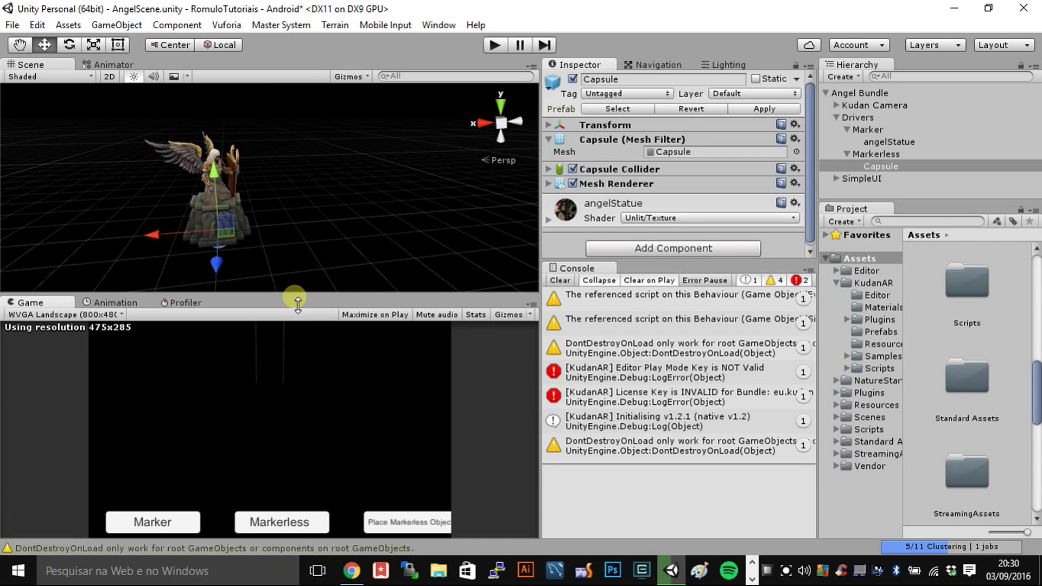
{"action": "middle_click_drag", "start_coordinate": [341, 220], "coordinate": [390, 209]}
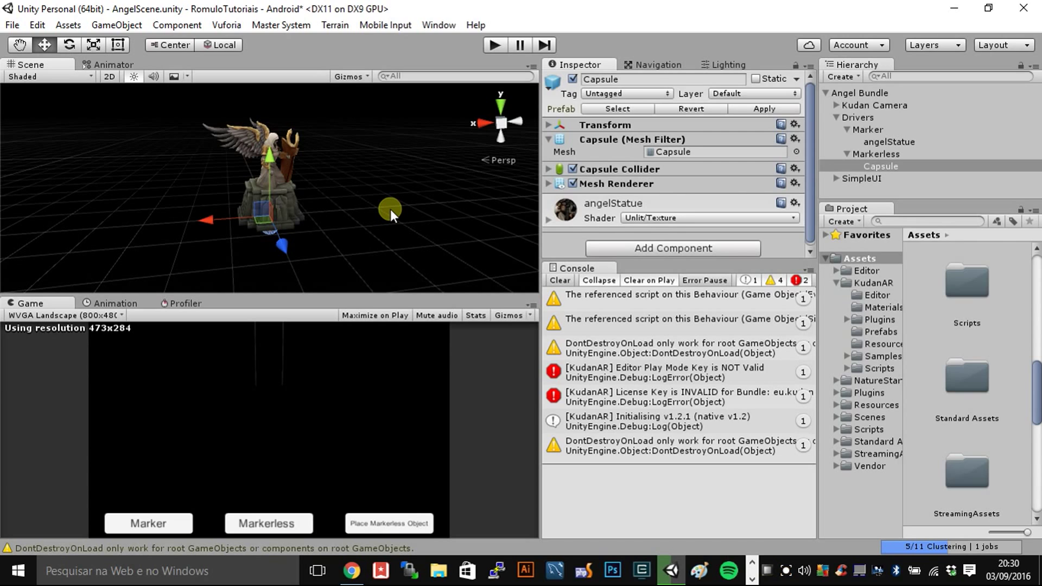
{"action": "left_click", "coordinate": [389, 209]}
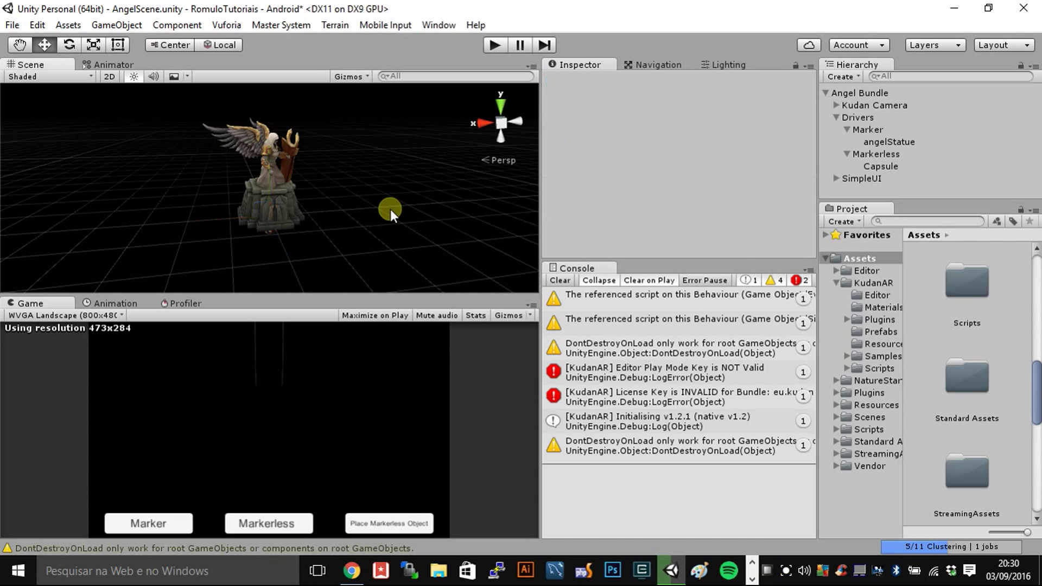
- Select the Angel Bundle root object and run the scene in play mode
{"action": "left_click", "coordinate": [823, 92]}
{"action": "left_click", "coordinate": [851, 96]}
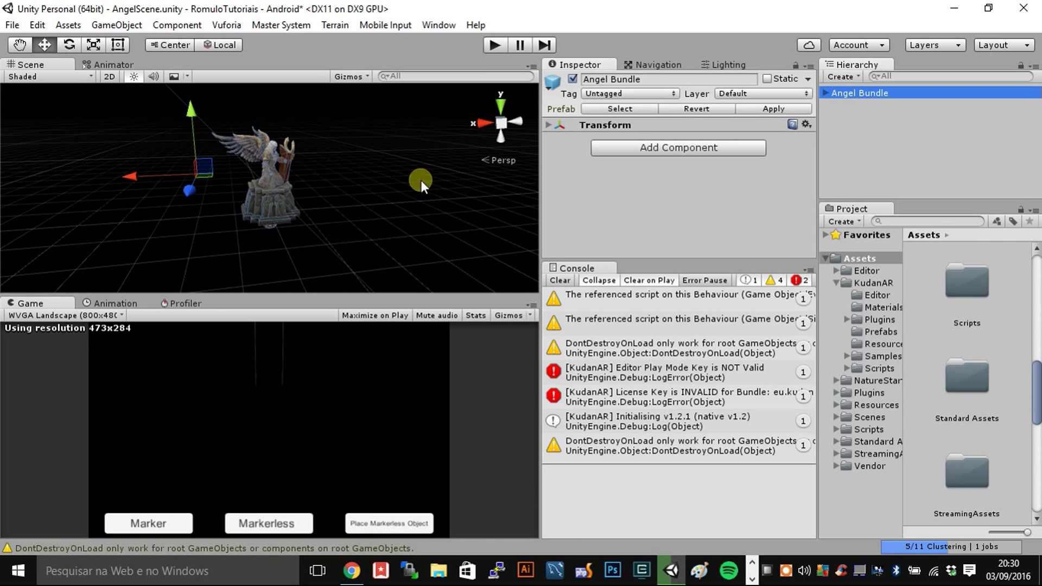
{"action": "left_click", "coordinate": [495, 44]}
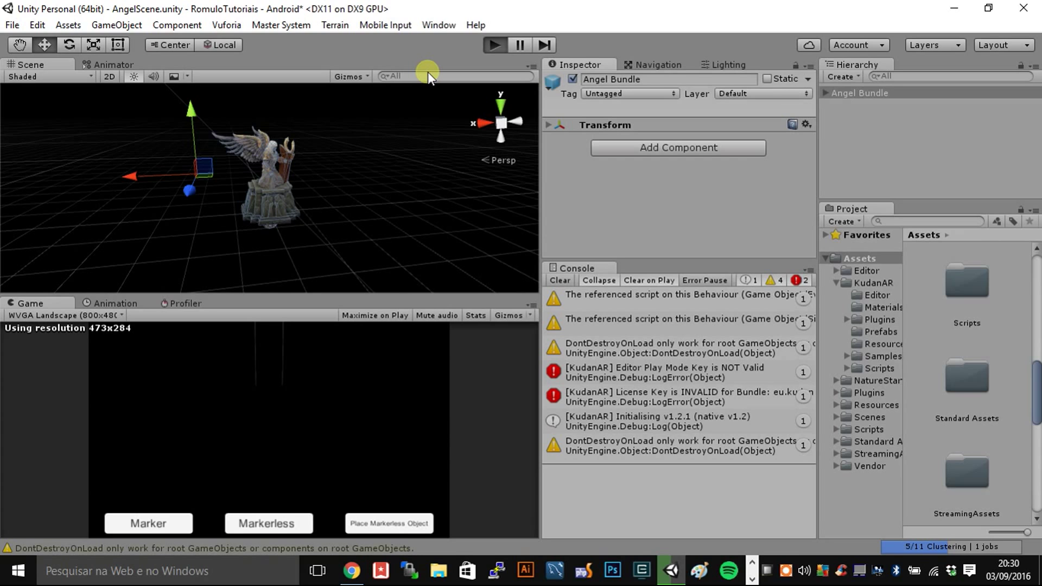
{"action": "key", "text": "ctrl+p"}
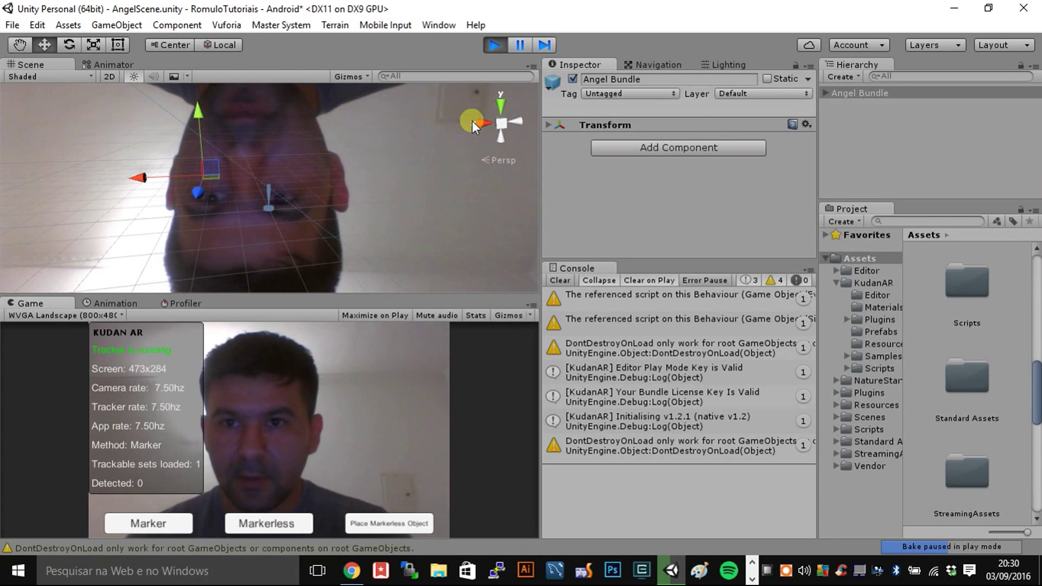
- Confirm in the Console that the editor play mode key and bundle license key are valid, then stop play mode
{"action": "left_click", "coordinate": [674, 378]}
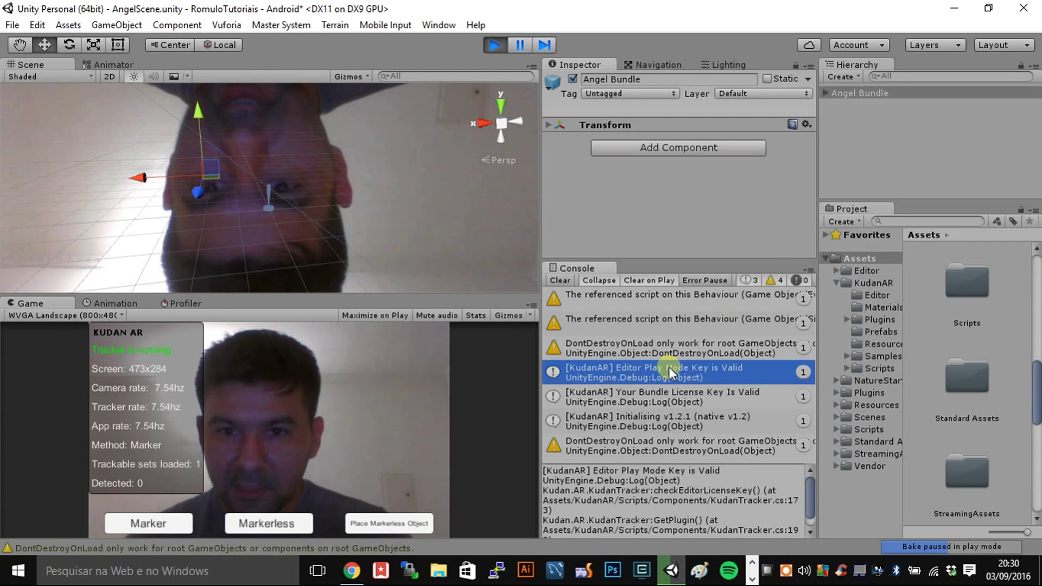
{"action": "left_click", "coordinate": [684, 395]}
{"action": "left_click", "coordinate": [692, 423]}
{"action": "left_click", "coordinate": [705, 404]}
{"action": "left_click", "coordinate": [712, 374]}
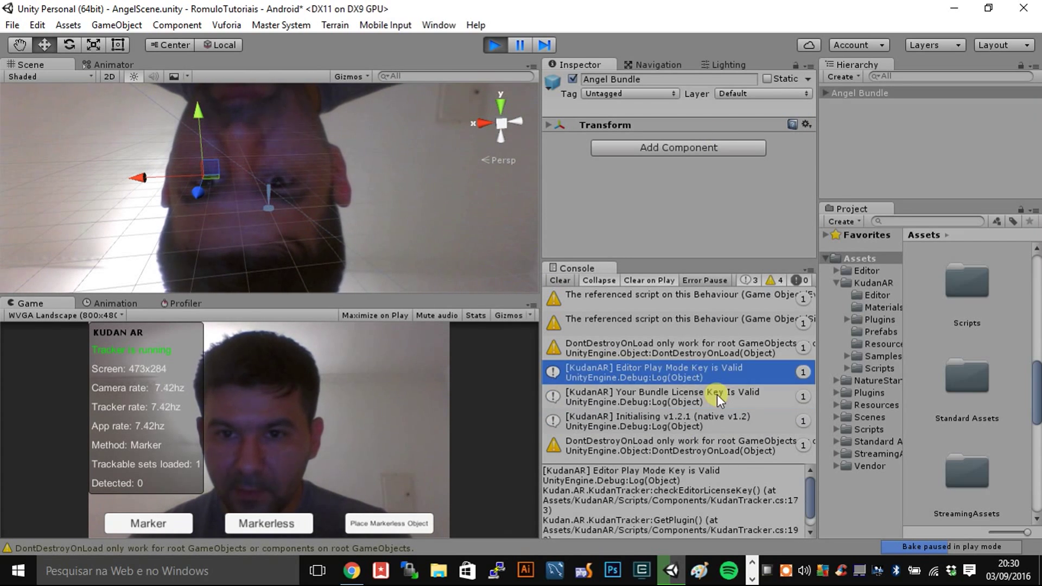
{"action": "left_click", "coordinate": [717, 395]}
{"action": "left_click", "coordinate": [721, 364]}
{"action": "left_click", "coordinate": [708, 406]}
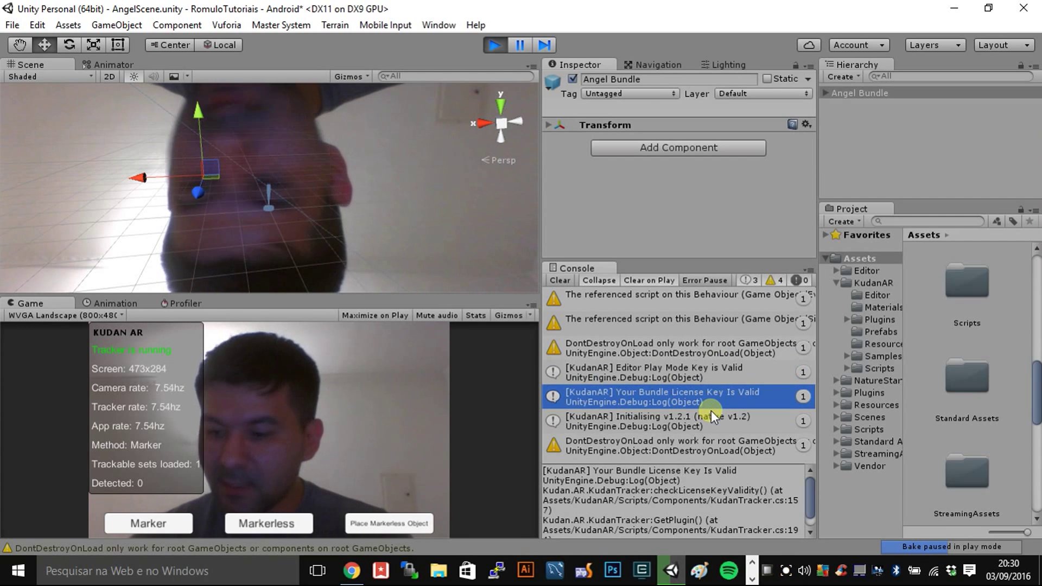
{"action": "left_click", "coordinate": [496, 47]}
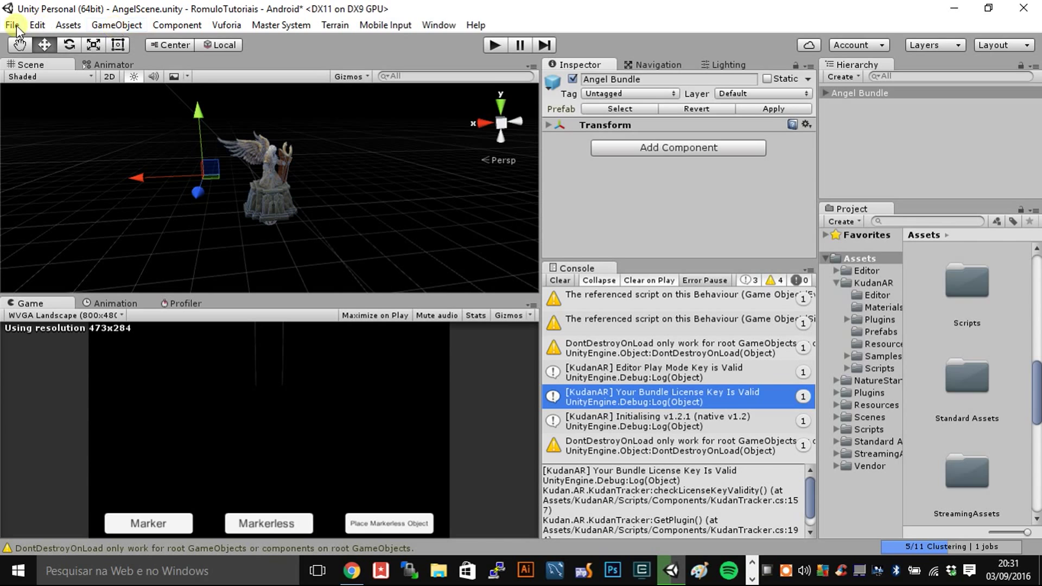
- Open Build Settings for Android and select KudanAR/Samples/KudanSample in Scenes In Build
{"action": "left_click", "coordinate": [6, 29]}
{"action": "left_click", "coordinate": [97, 178]}
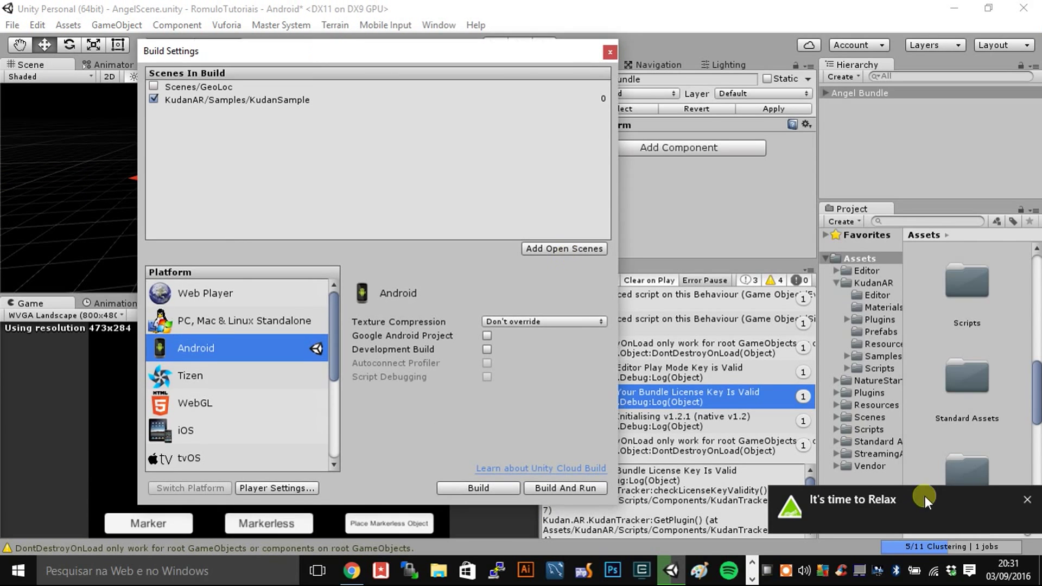
{"action": "left_click", "coordinate": [1027, 499]}
{"action": "left_click", "coordinate": [1028, 500]}
{"action": "left_click", "coordinate": [19, 17]}
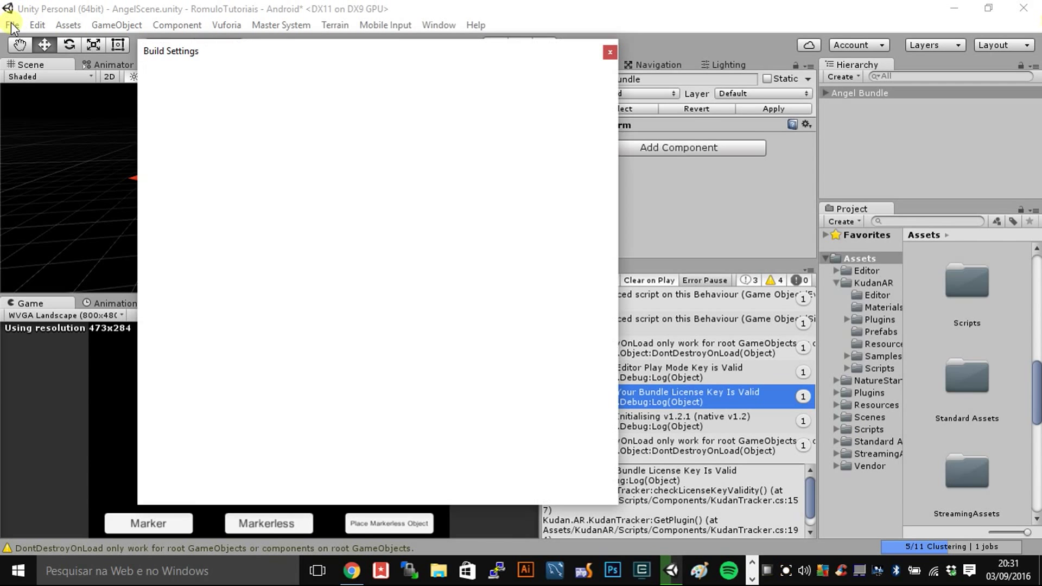
{"action": "left_click", "coordinate": [273, 101]}
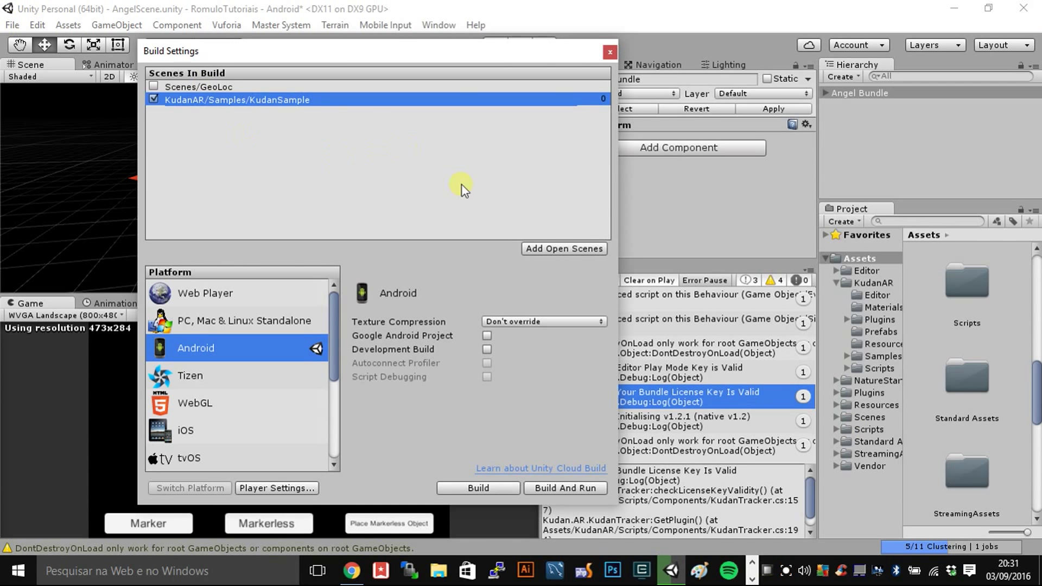